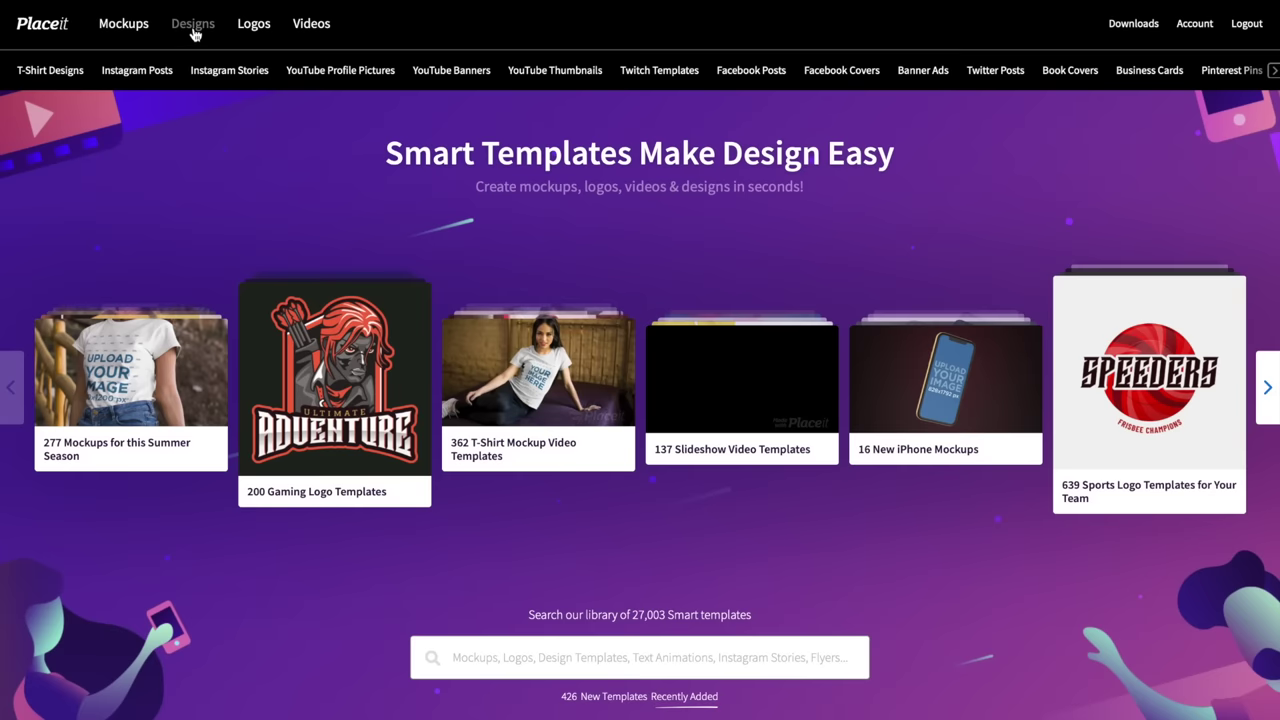
# Browse Placeit's T-shirt design templates.
pyautogui.moveTo(256, 26)
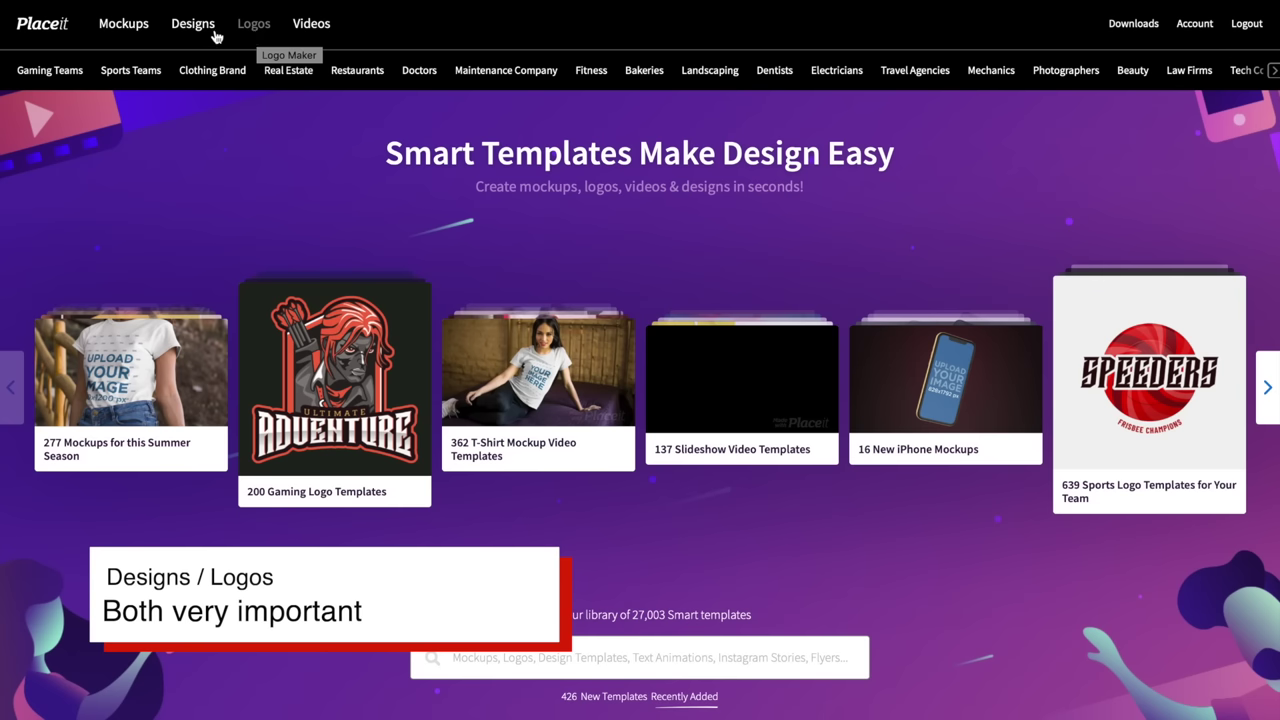
pyautogui.moveTo(192, 34)
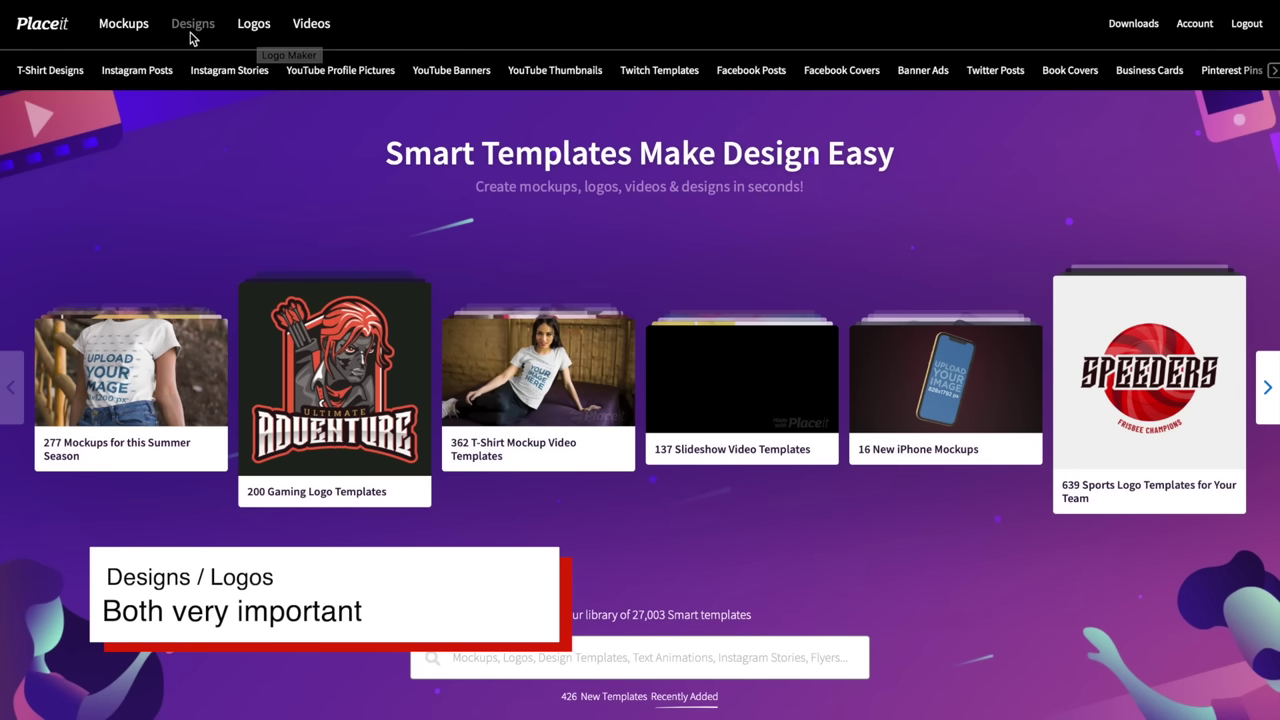
pyautogui.click(42, 77)
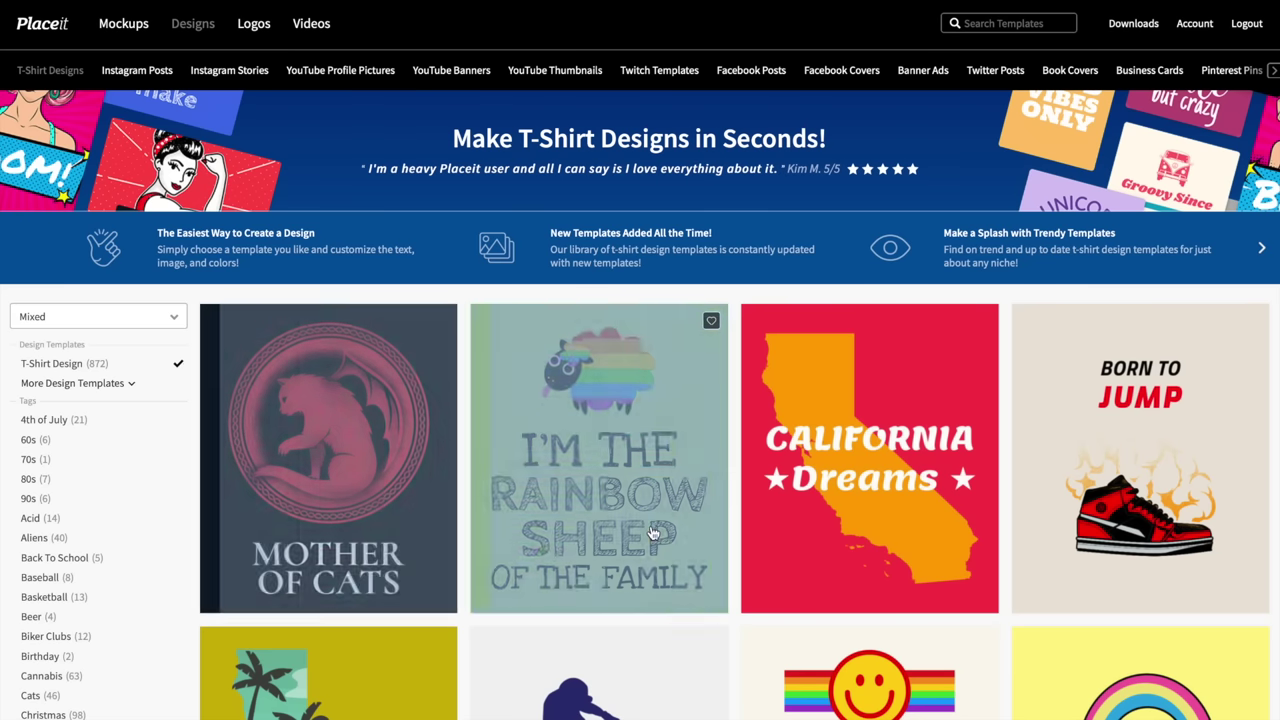
pyautogui.scroll(-6, 738, 568)
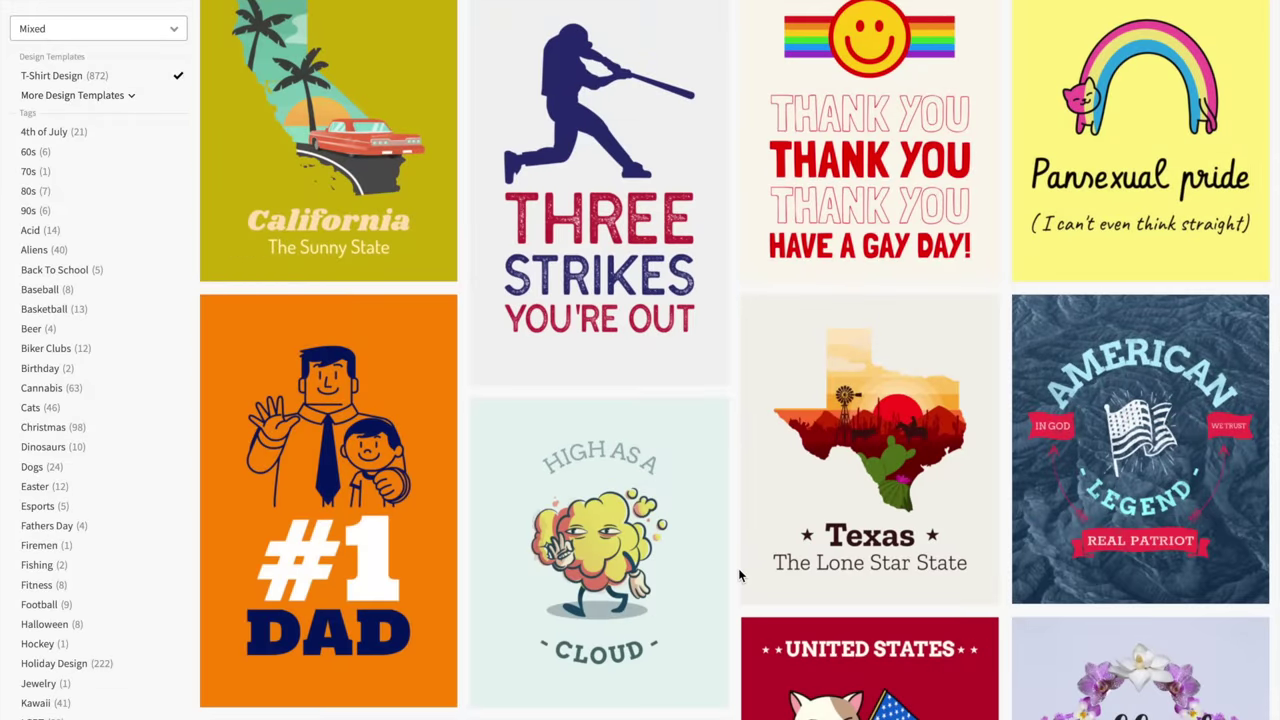
pyautogui.scroll(-2, 739, 572)
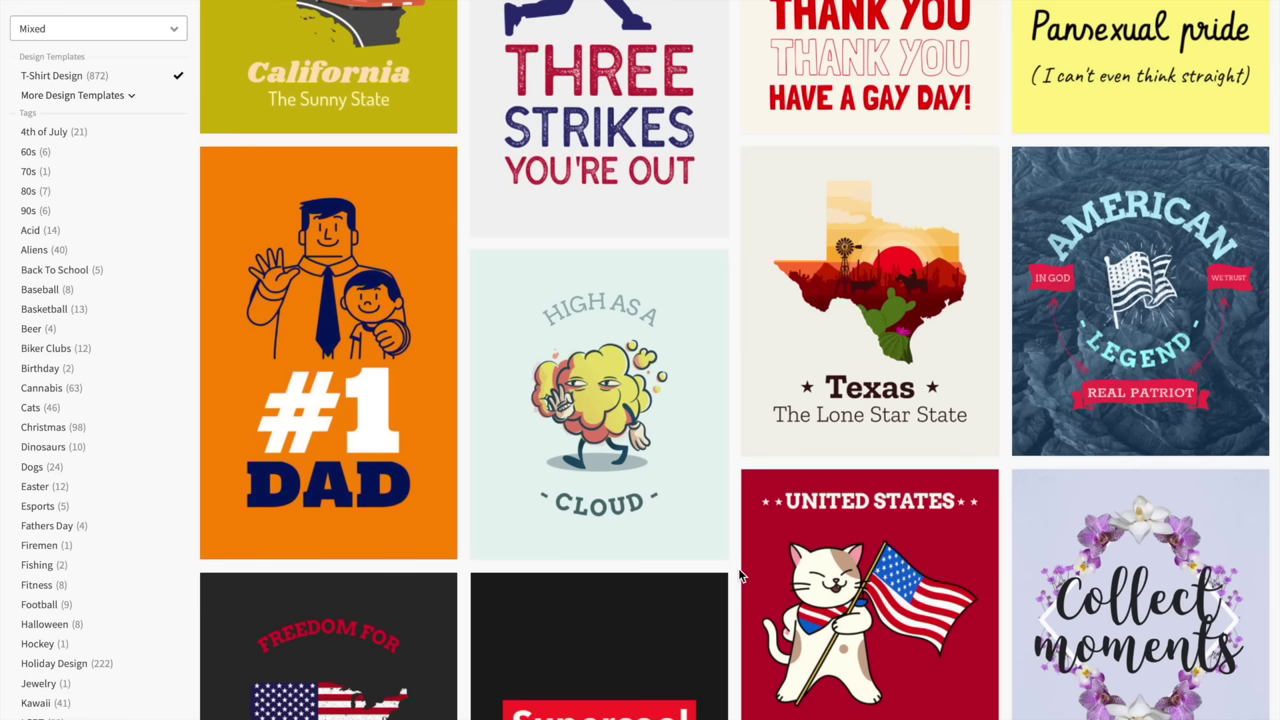
pyautogui.scroll(-5, 740, 575)
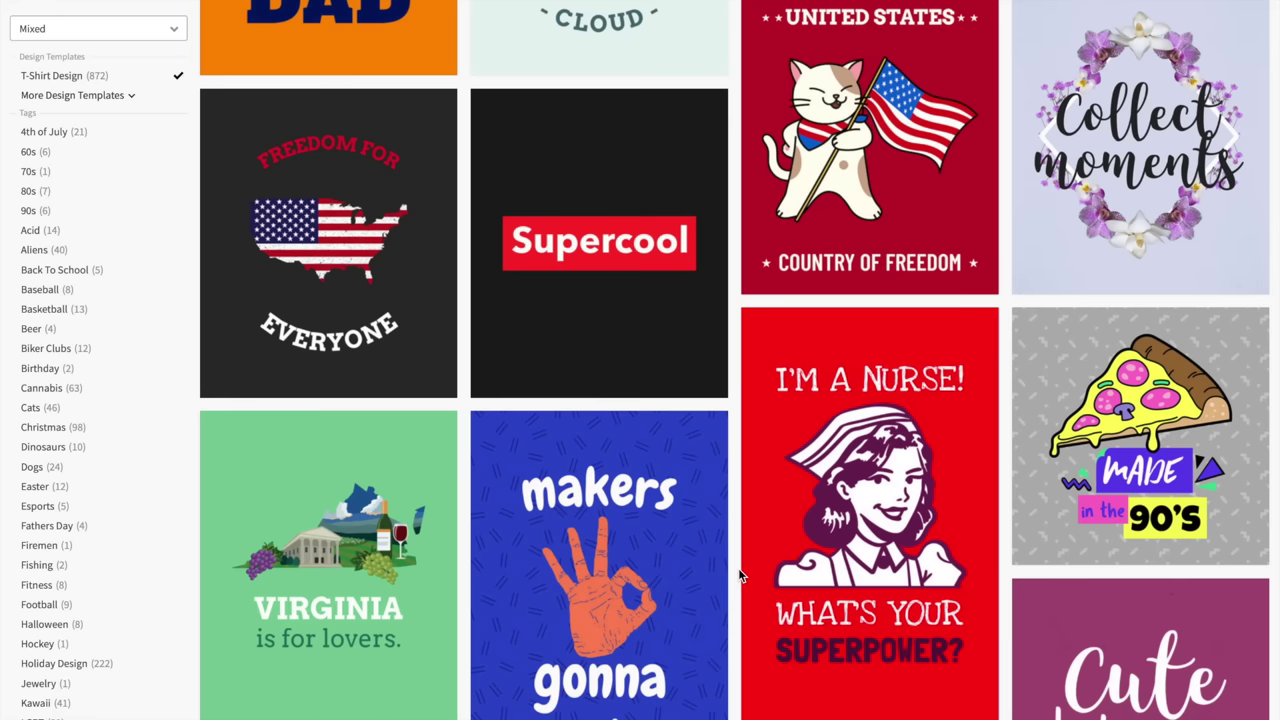
pyautogui.scroll(-1, 740, 575)
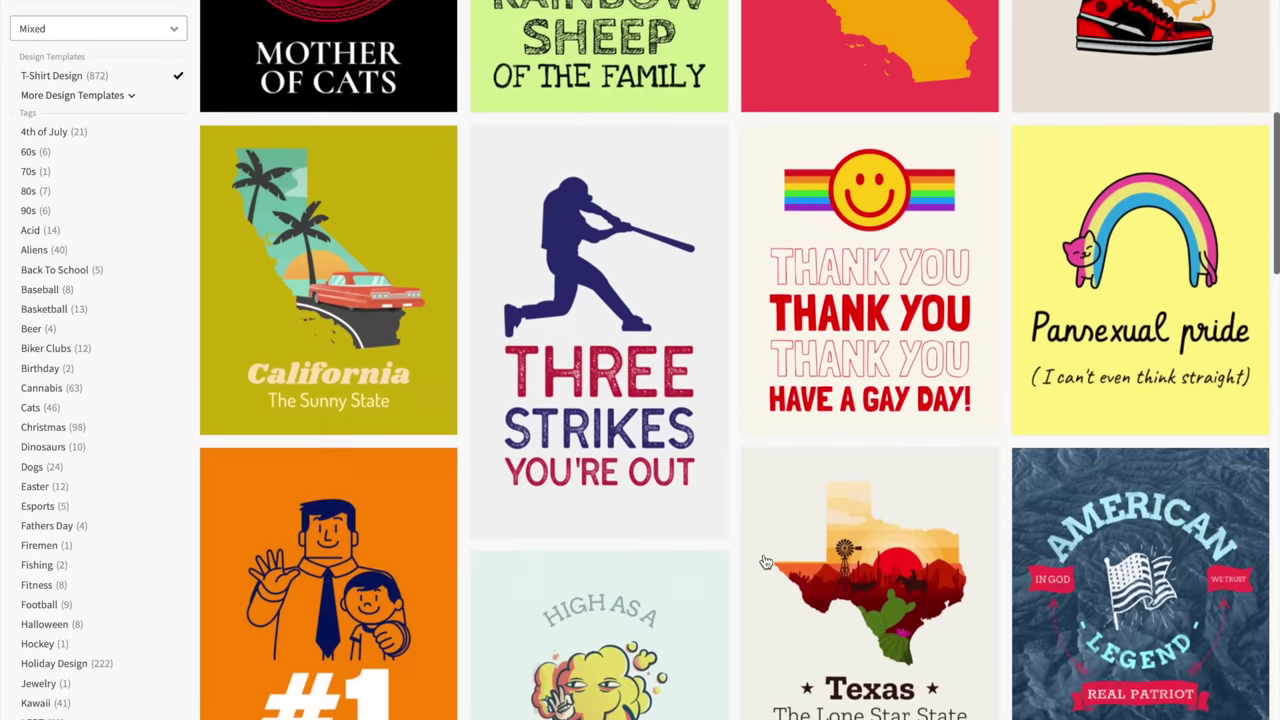
pyautogui.scroll(2, 47, 133)
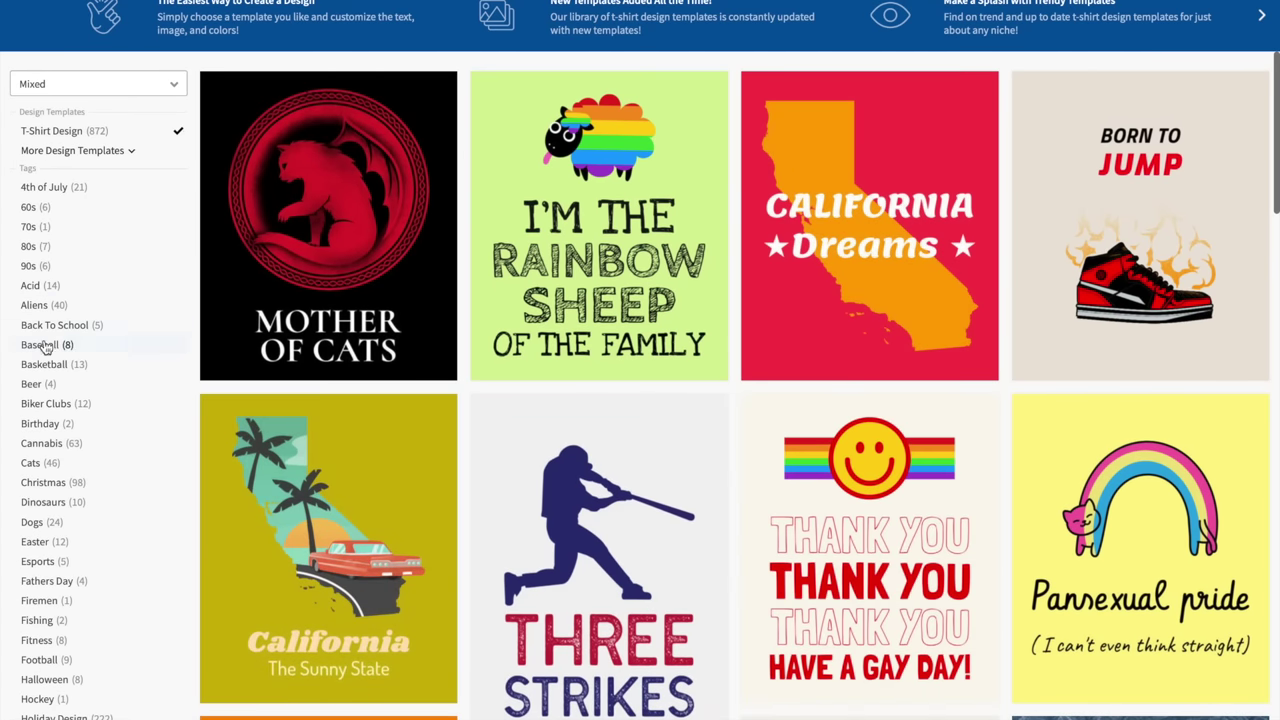
pyautogui.scroll(-2, 47, 456)
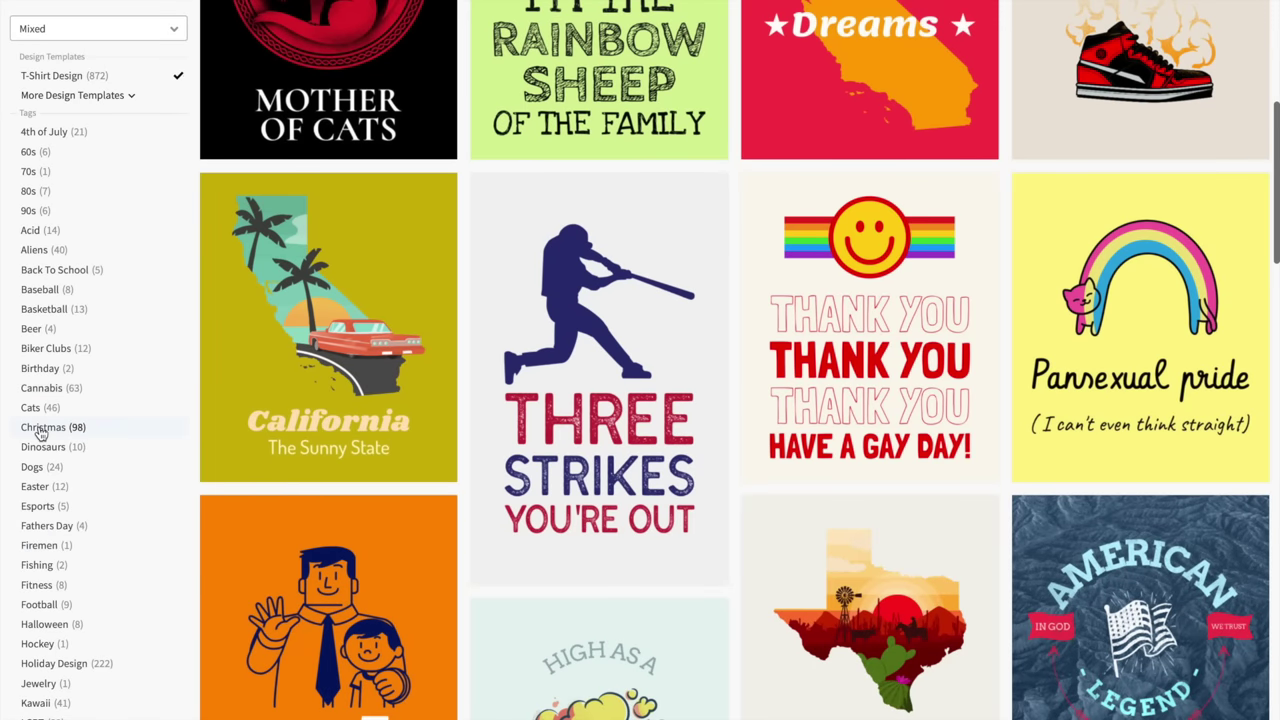
# Filter to Christmas designs and open the 'Don't Stop Believing' Santa template.
pyautogui.click(40, 429)
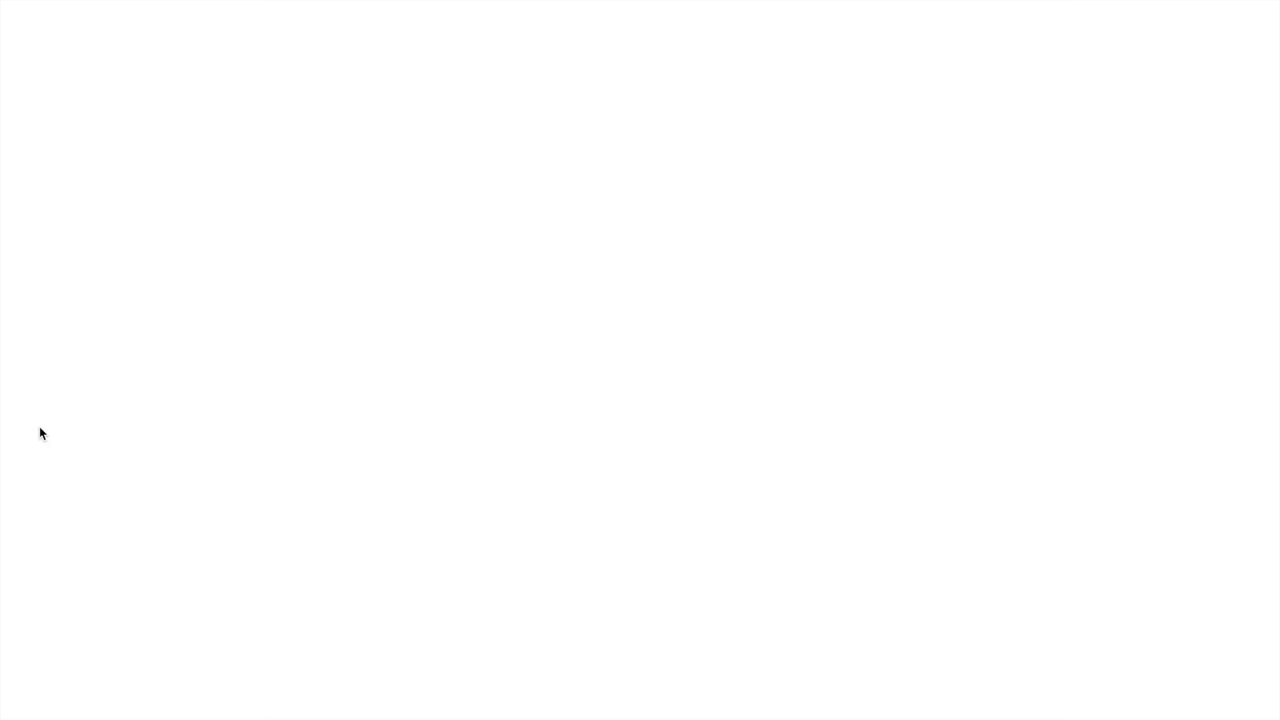
pyautogui.scroll(-2, 114, 442)
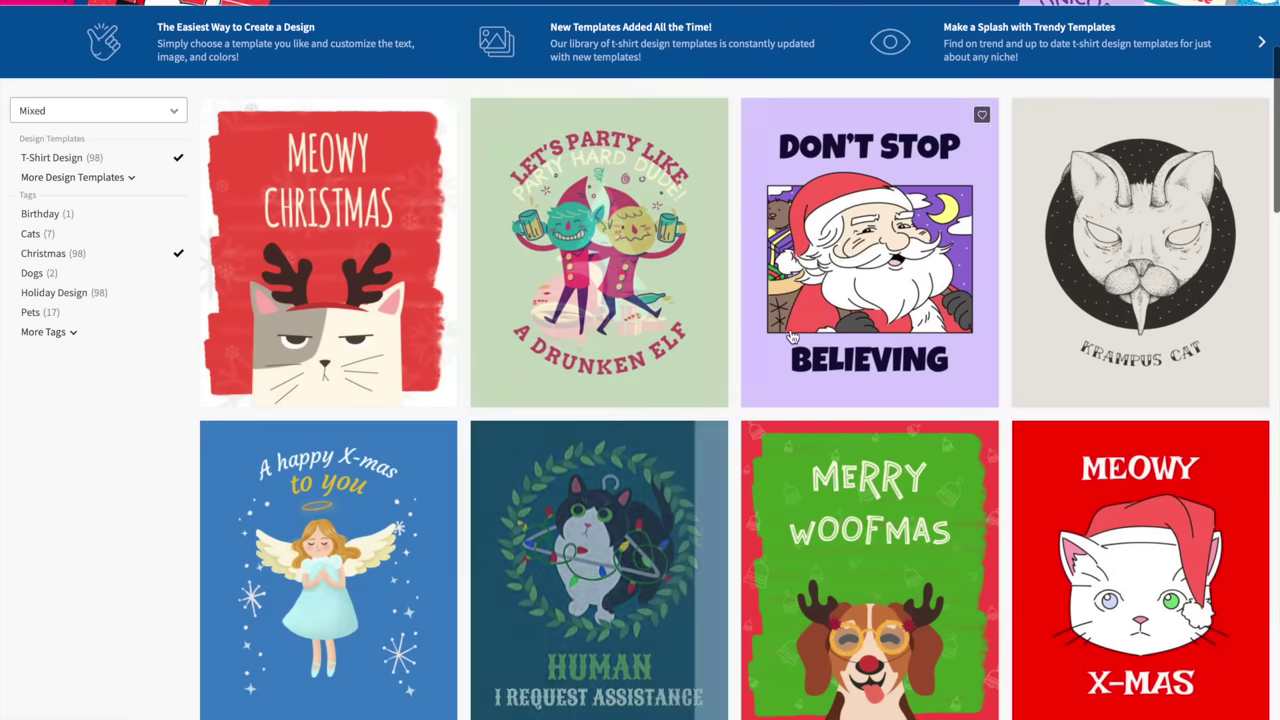
pyautogui.click(898, 302)
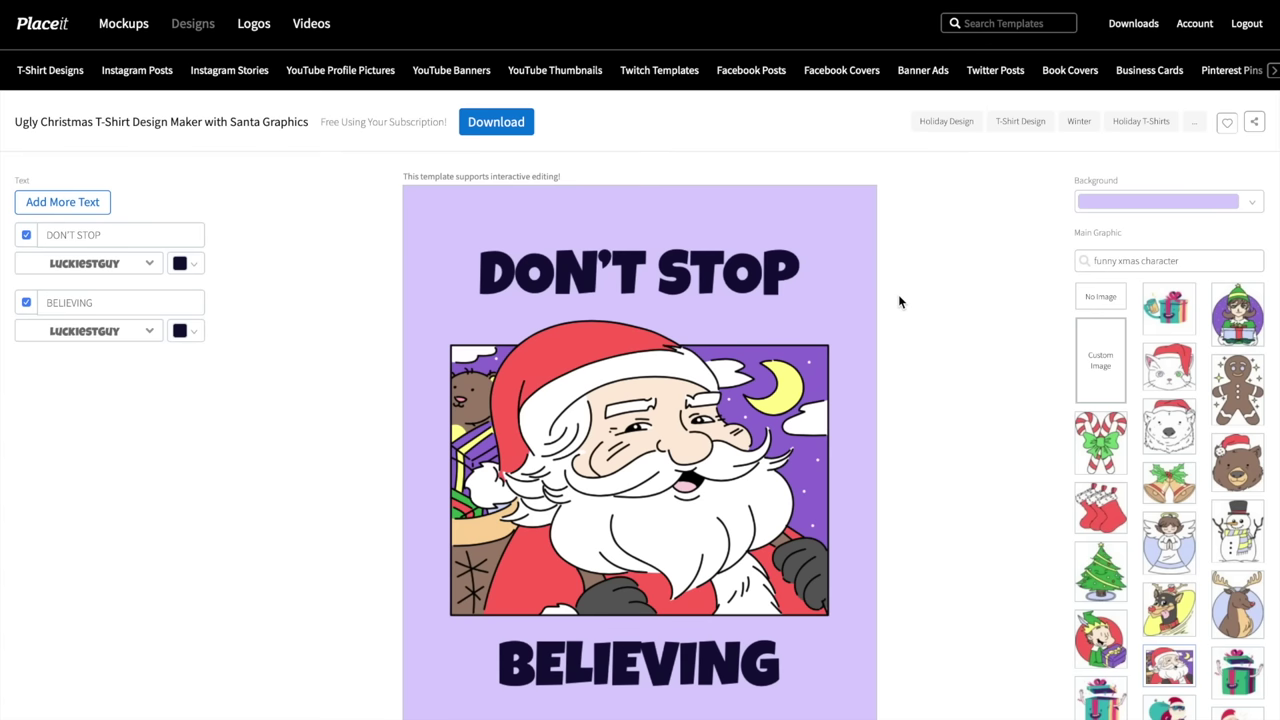
# Set the design's background colour to none, making it transparent.
pyautogui.scroll(-1, 898, 297)
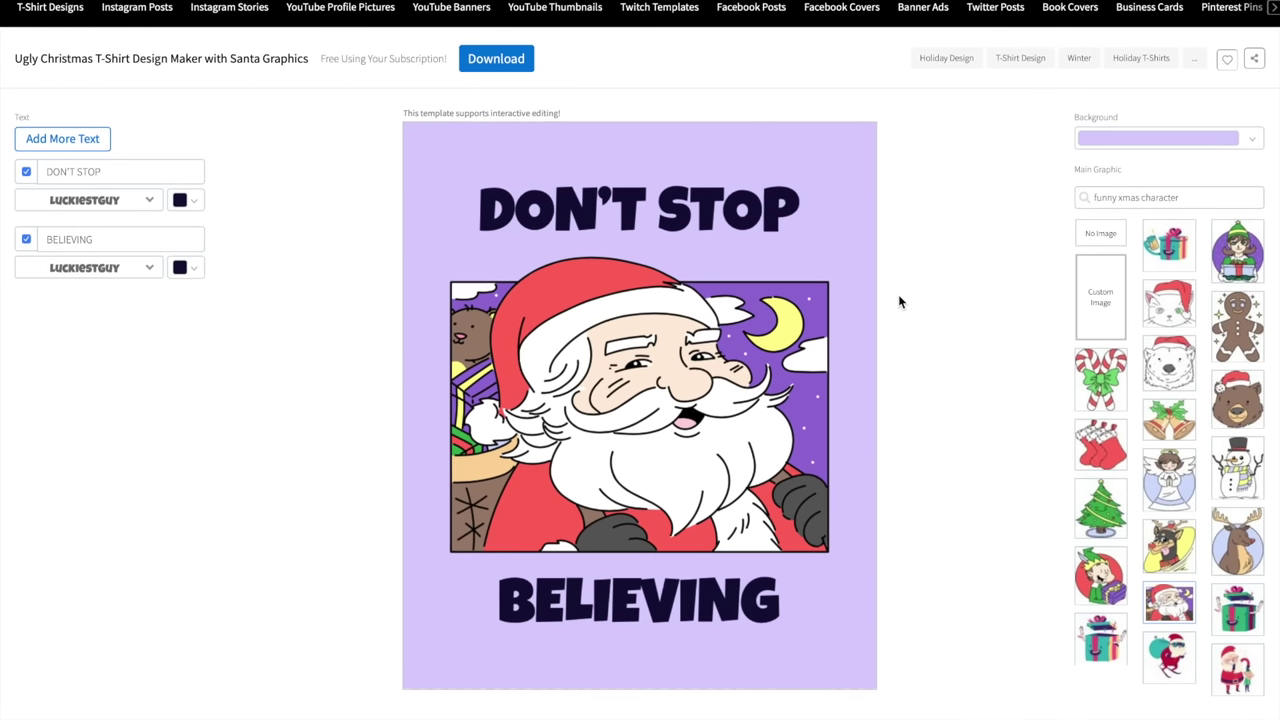
pyautogui.click(1254, 143)
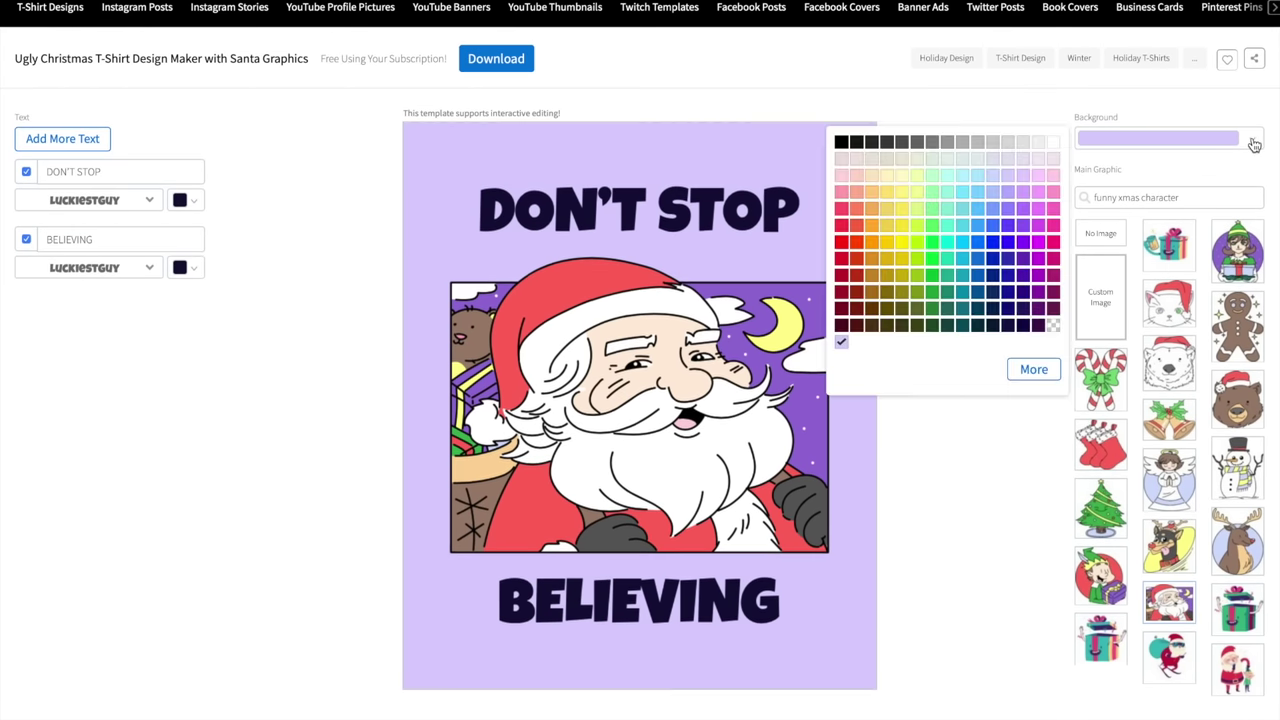
pyautogui.click(1054, 327)
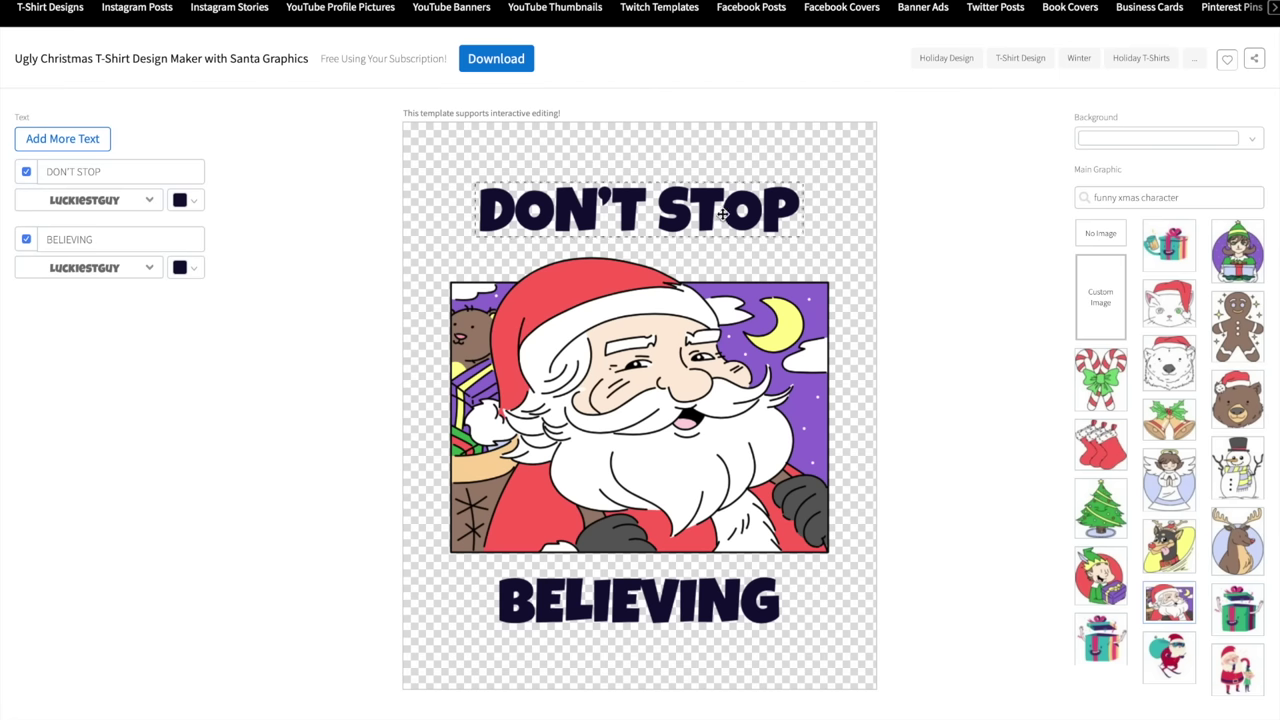
# Colour the DON'T STOP text red and swap the Santa picture for holly bells.
pyautogui.moveTo(620, 198)
pyautogui.mouseDown()
pyautogui.moveTo(568, 162)
pyautogui.moveTo(591, 200)
pyautogui.moveTo(620, 198)
pyautogui.mouseUp()
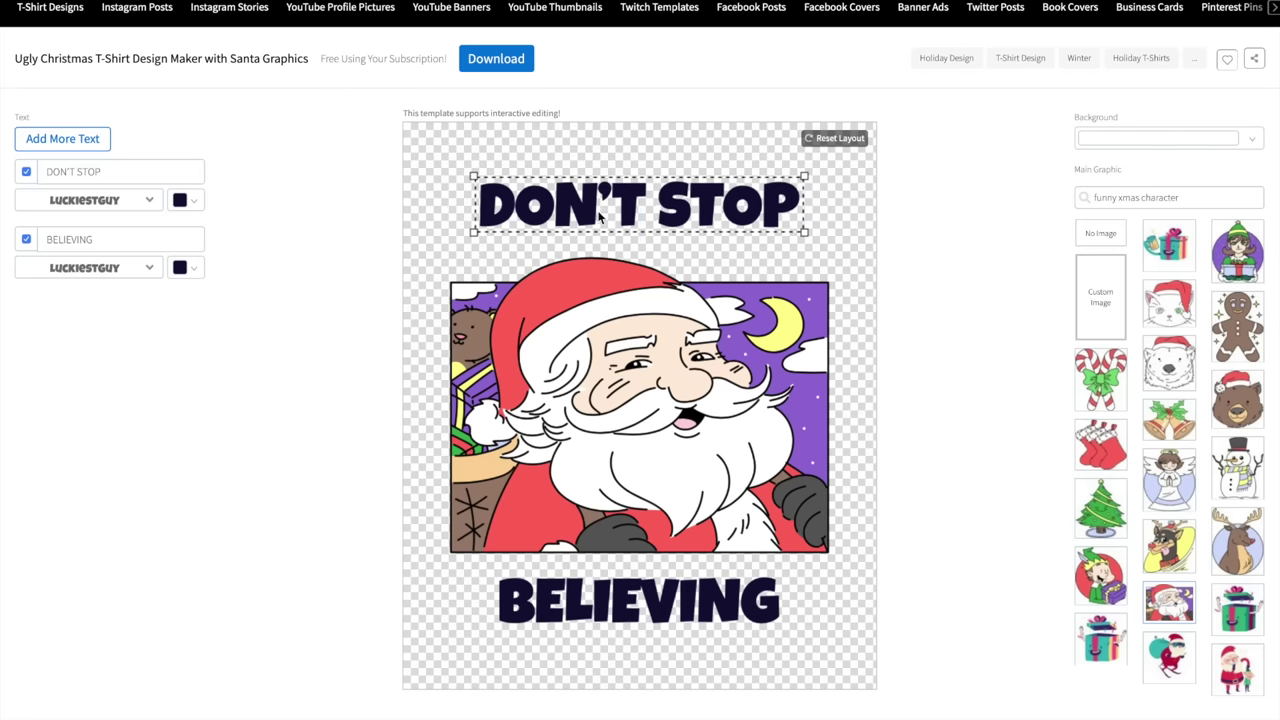
pyautogui.click(843, 138)
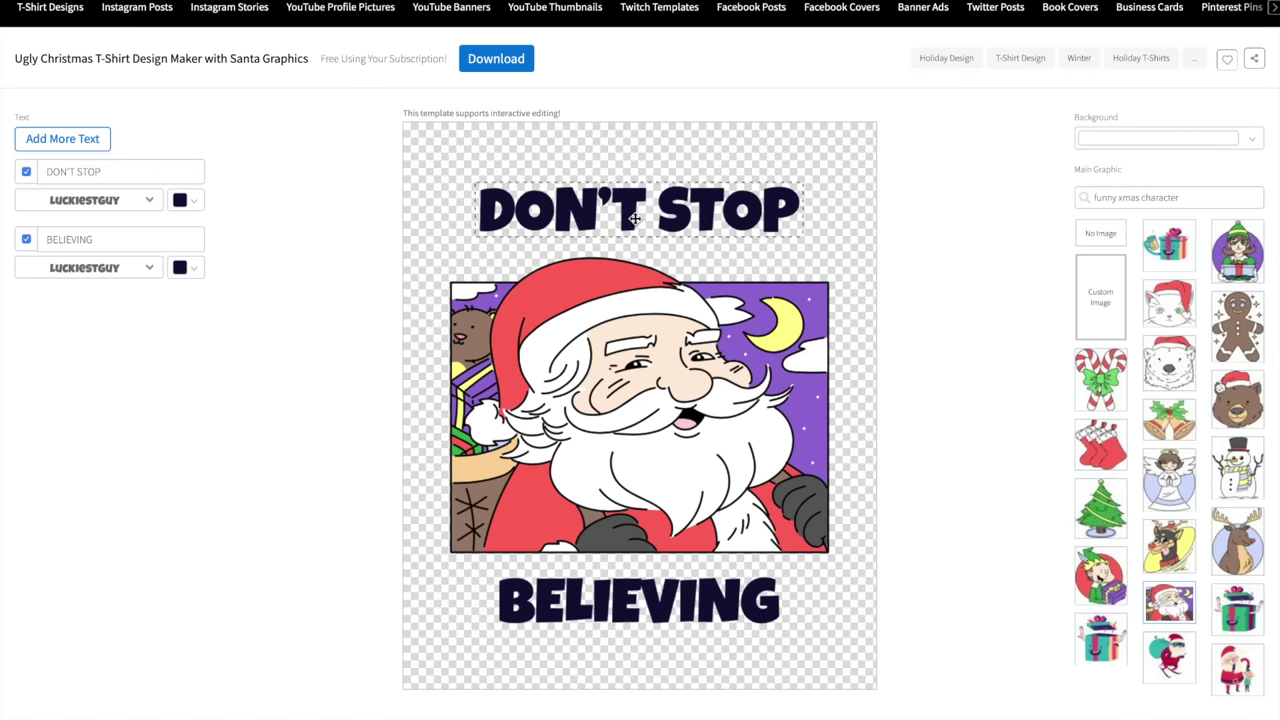
pyautogui.moveTo(120, 174); pyautogui.dragTo(40, 172)
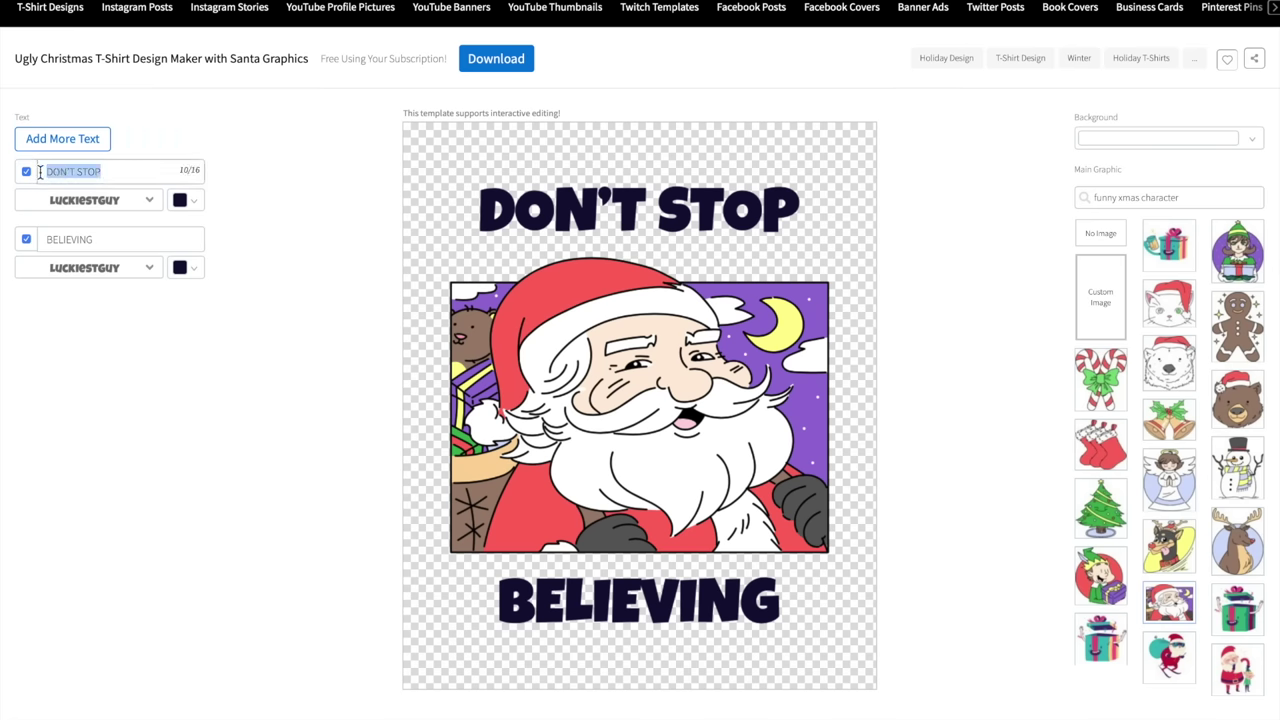
pyautogui.click(185, 201)
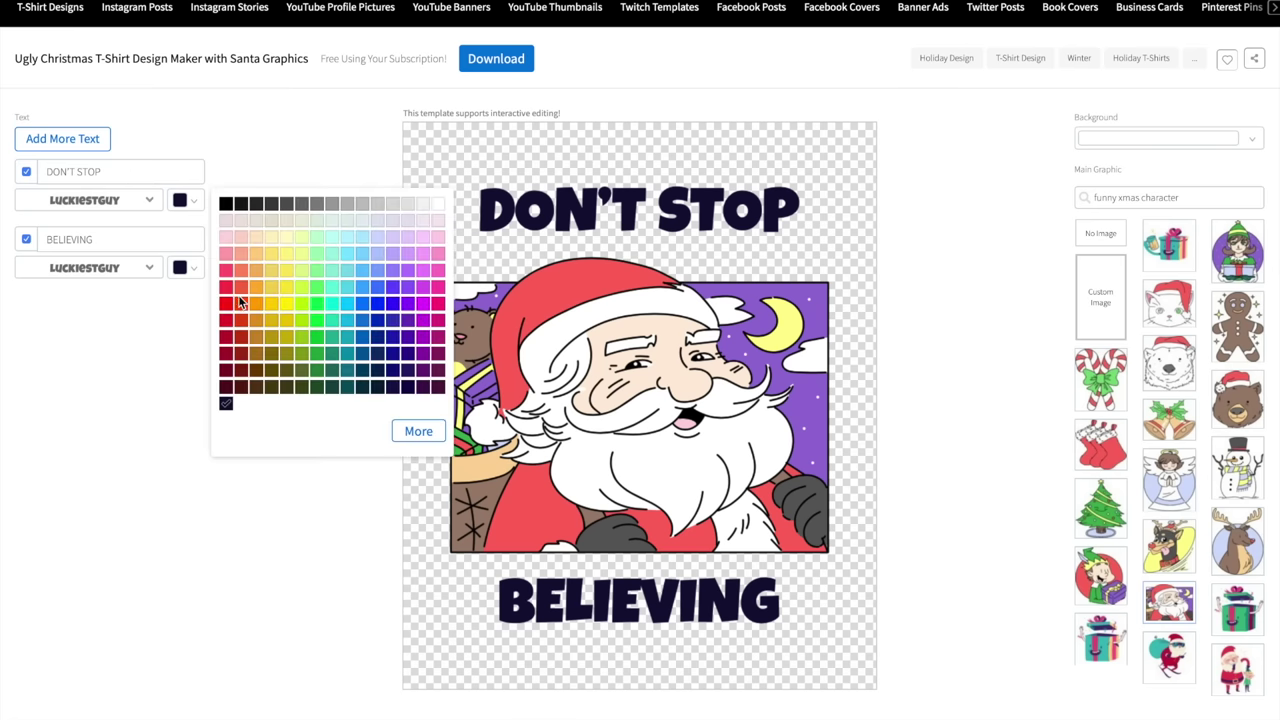
pyautogui.click(226, 306)
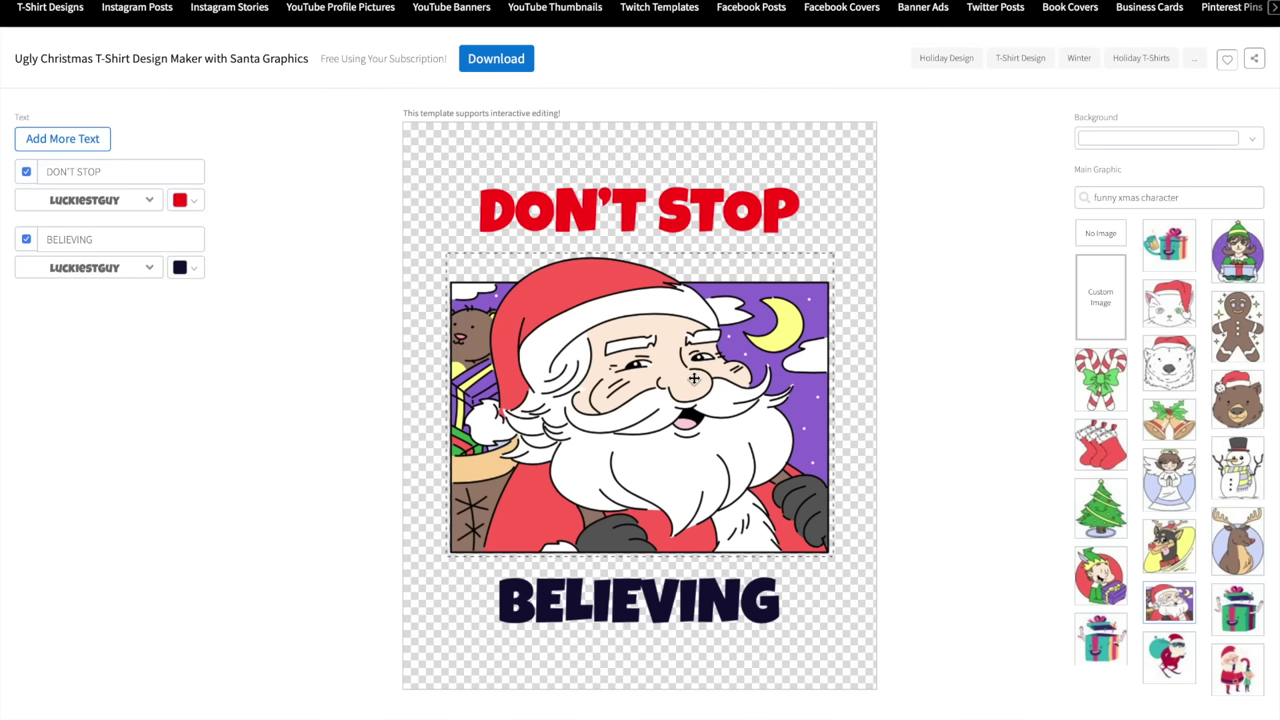
pyautogui.click(645, 407)
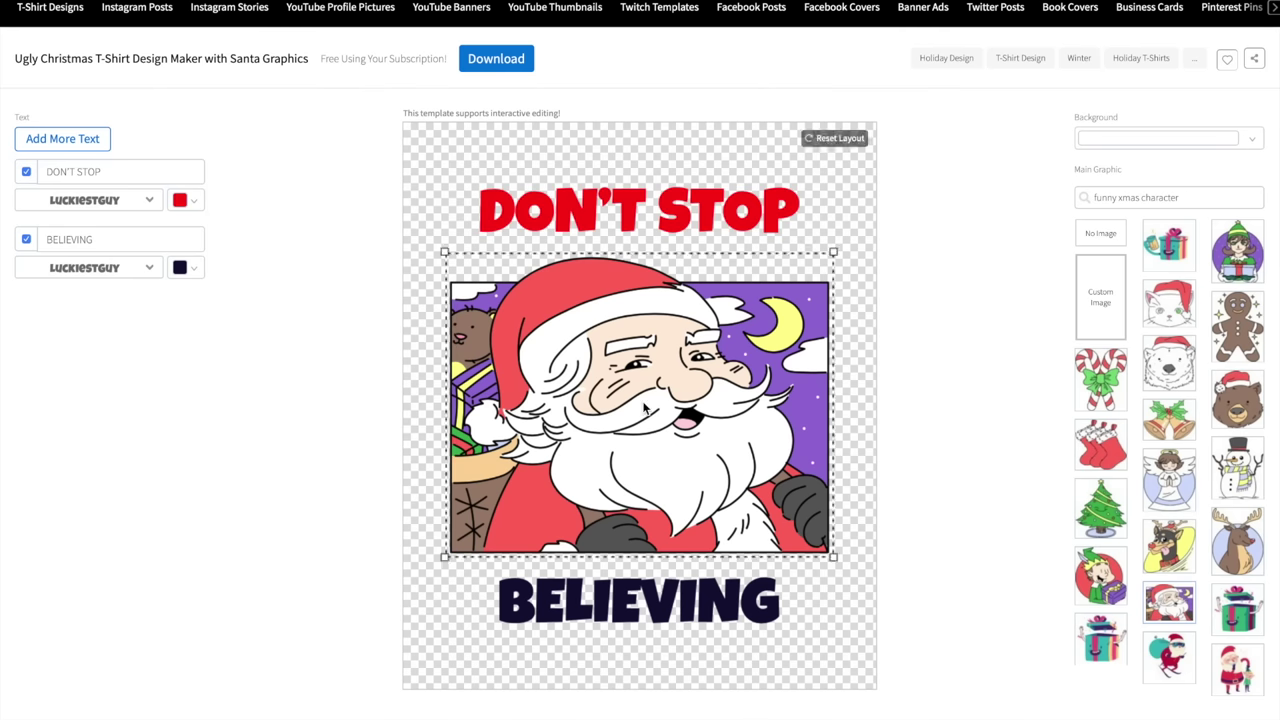
pyautogui.click(1172, 425)
# Swap in the skiing Santa graphic and enlarge it between DON'T STOP and BELIEVING.
pyautogui.scroll(-10, 1175, 440)
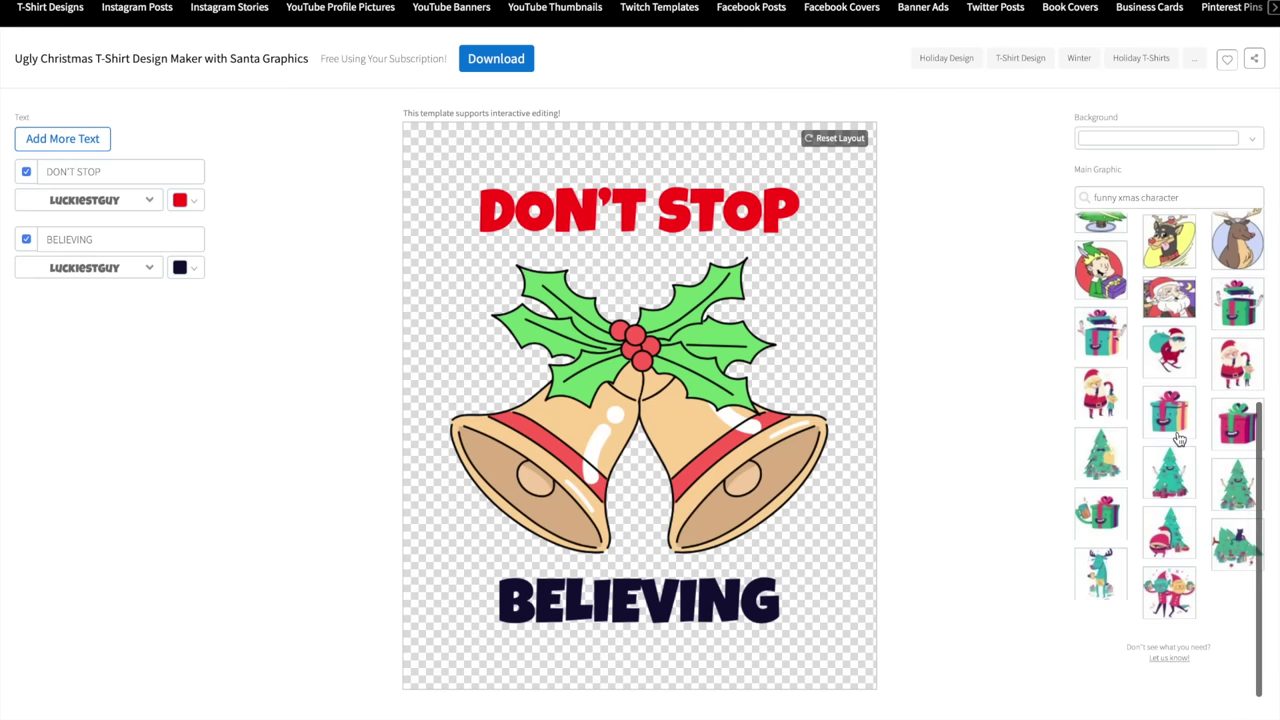
pyautogui.scroll(10, 1110, 320)
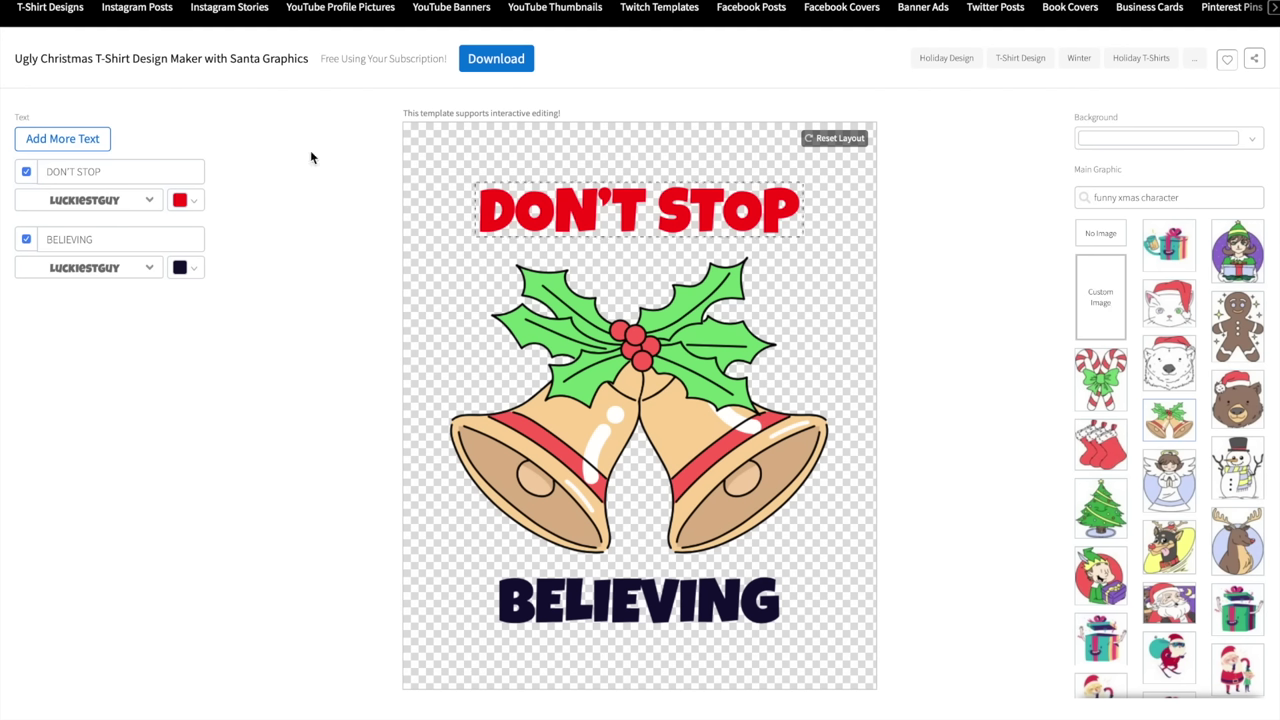
pyautogui.scroll(-1, 1229, 372)
pyautogui.scroll(-5, 1229, 372)
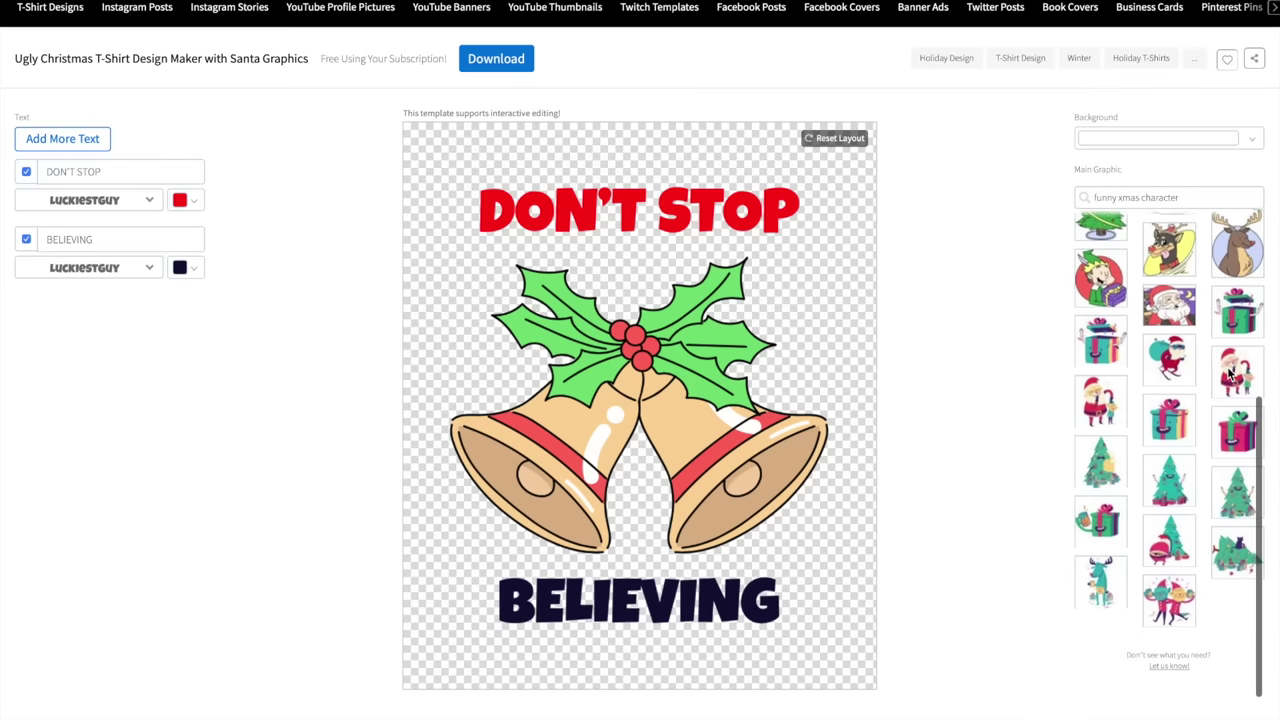
pyautogui.click(1147, 362)
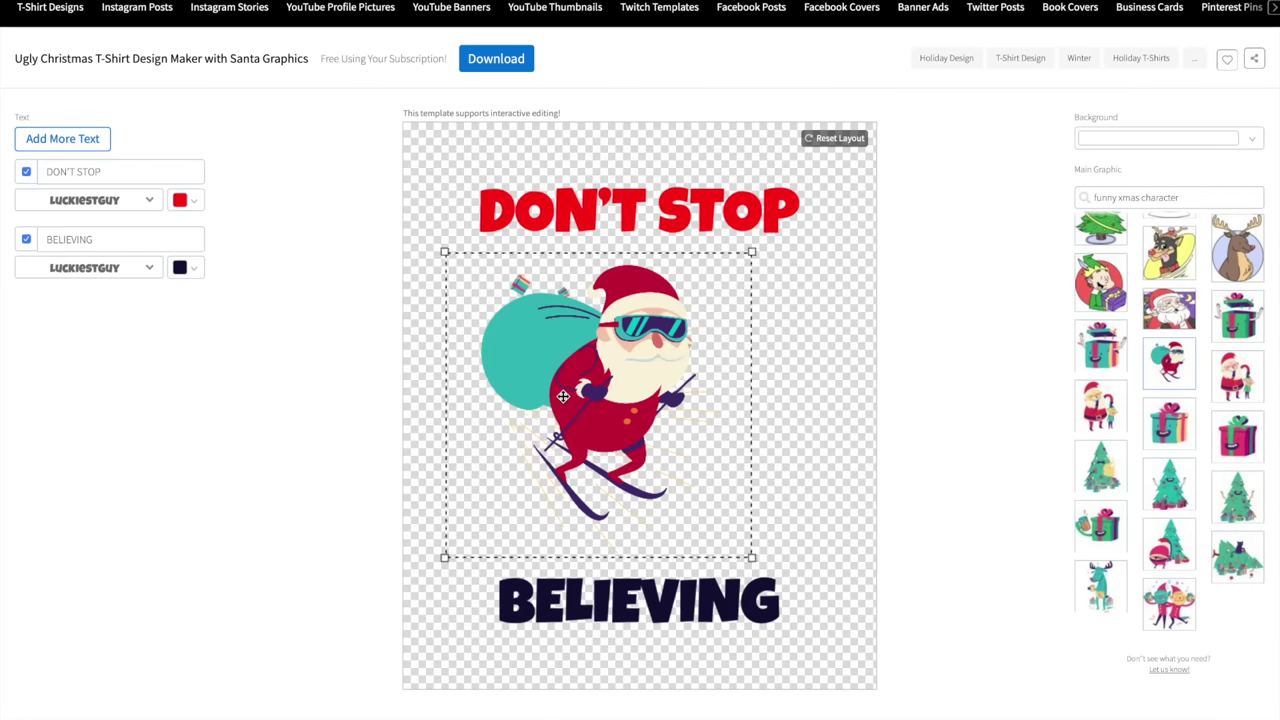
pyautogui.moveTo(755, 557); pyautogui.dragTo(826, 634)
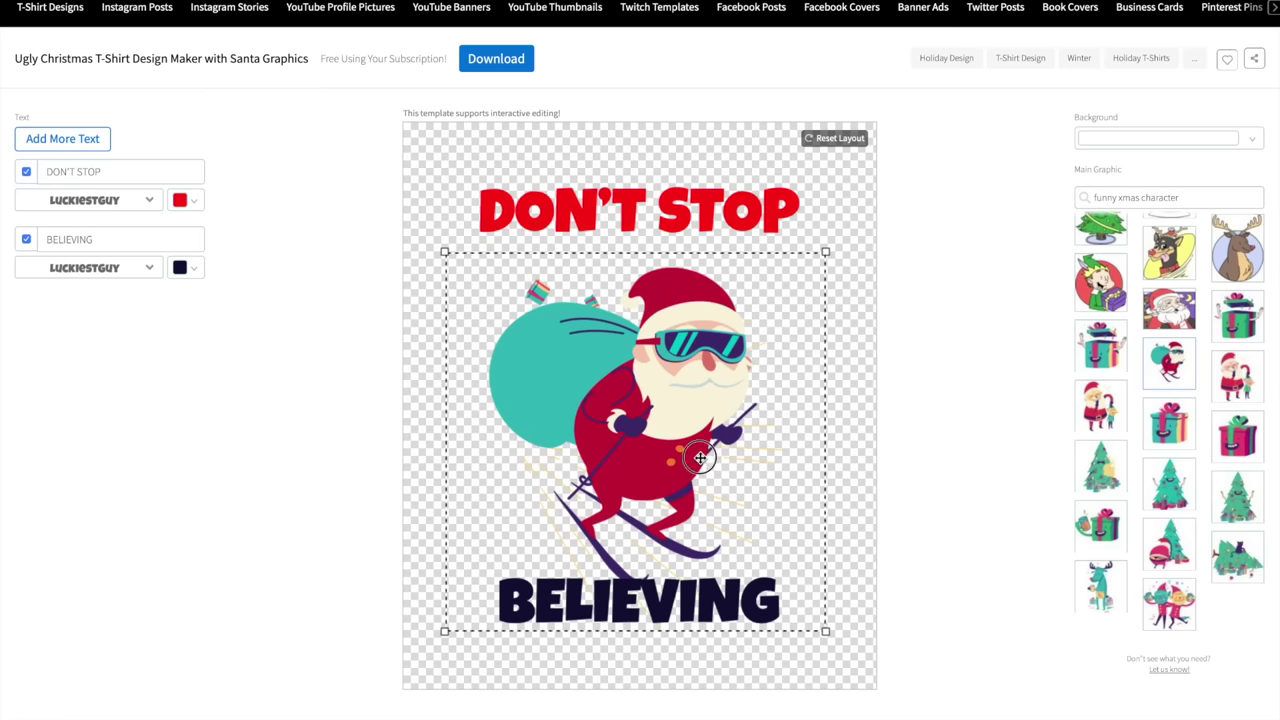
pyautogui.moveTo(700, 448); pyautogui.dragTo(697, 434)
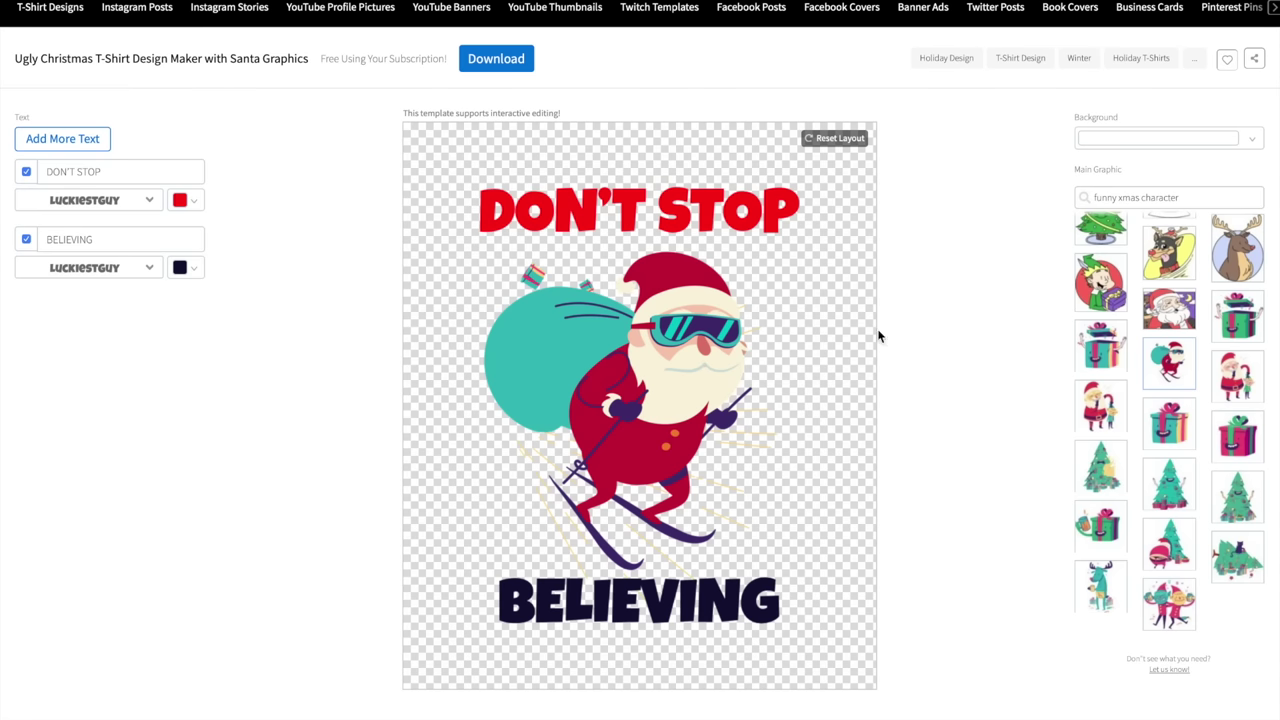
# Colour the BELIEVING text red to match DON'T STOP.
pyautogui.click(181, 267)
pyautogui.scroll(-1, 1030, 445)
pyautogui.scroll(2, 1030, 445)
# Download the finished Christmas design as a 1.2 MB PNG and close the preview.
pyautogui.click(512, 94)
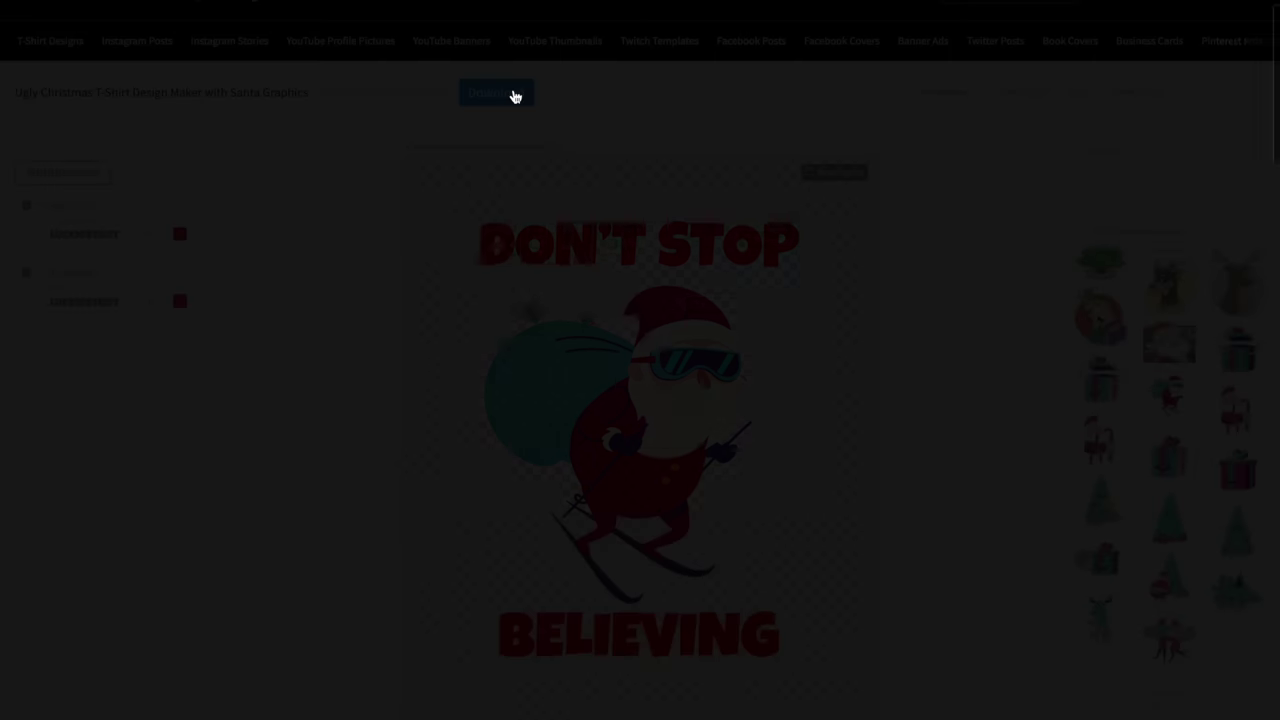
pyautogui.click(644, 481)
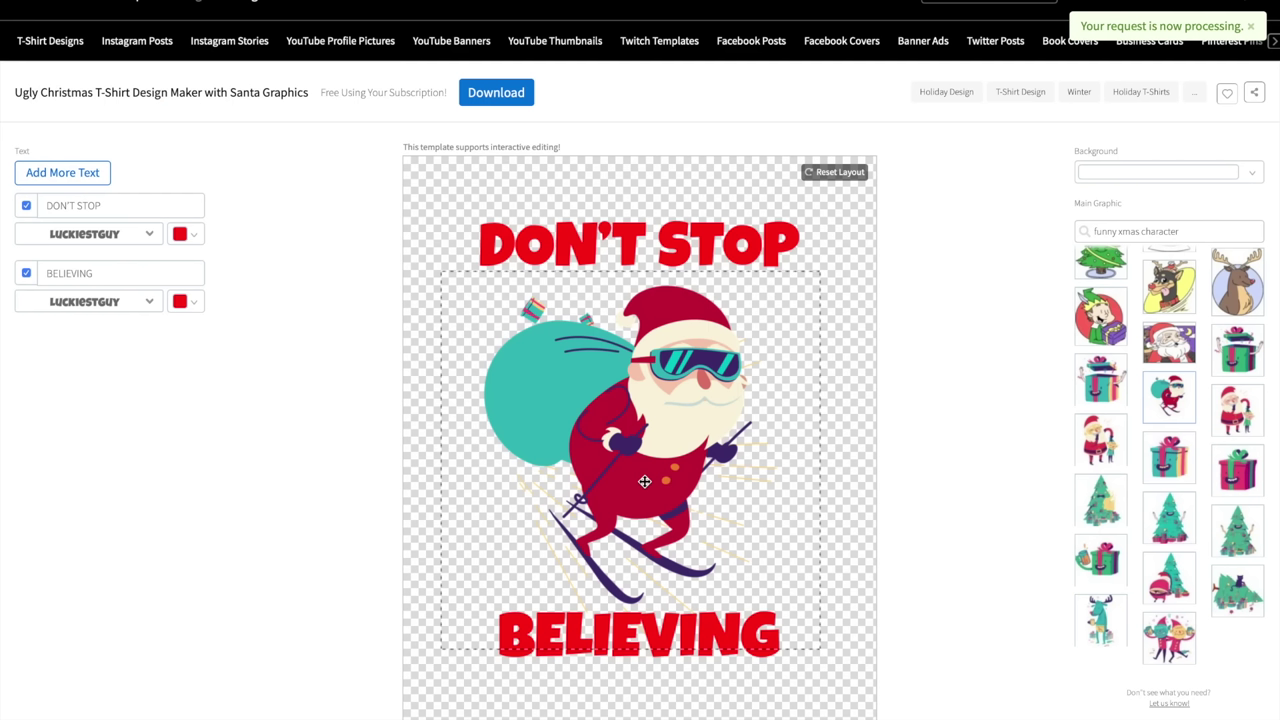
pyautogui.scroll(-2, 1010, 300)
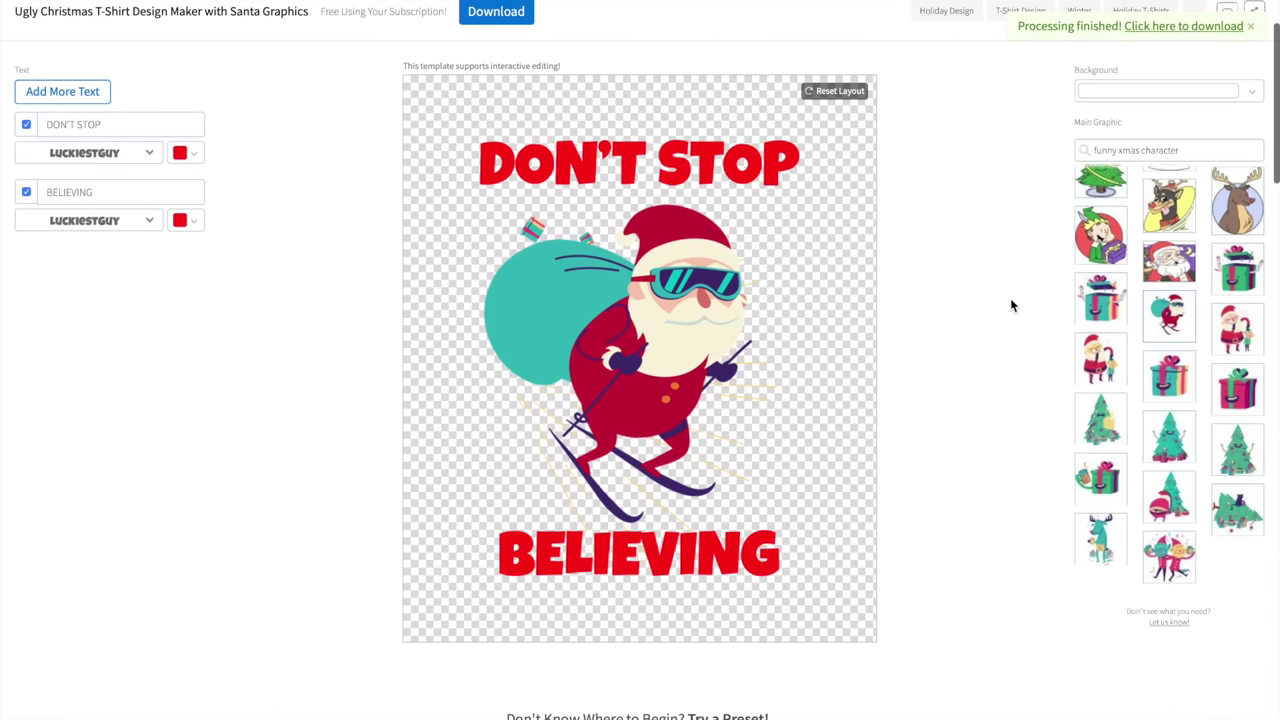
pyautogui.scroll(1, 1010, 298)
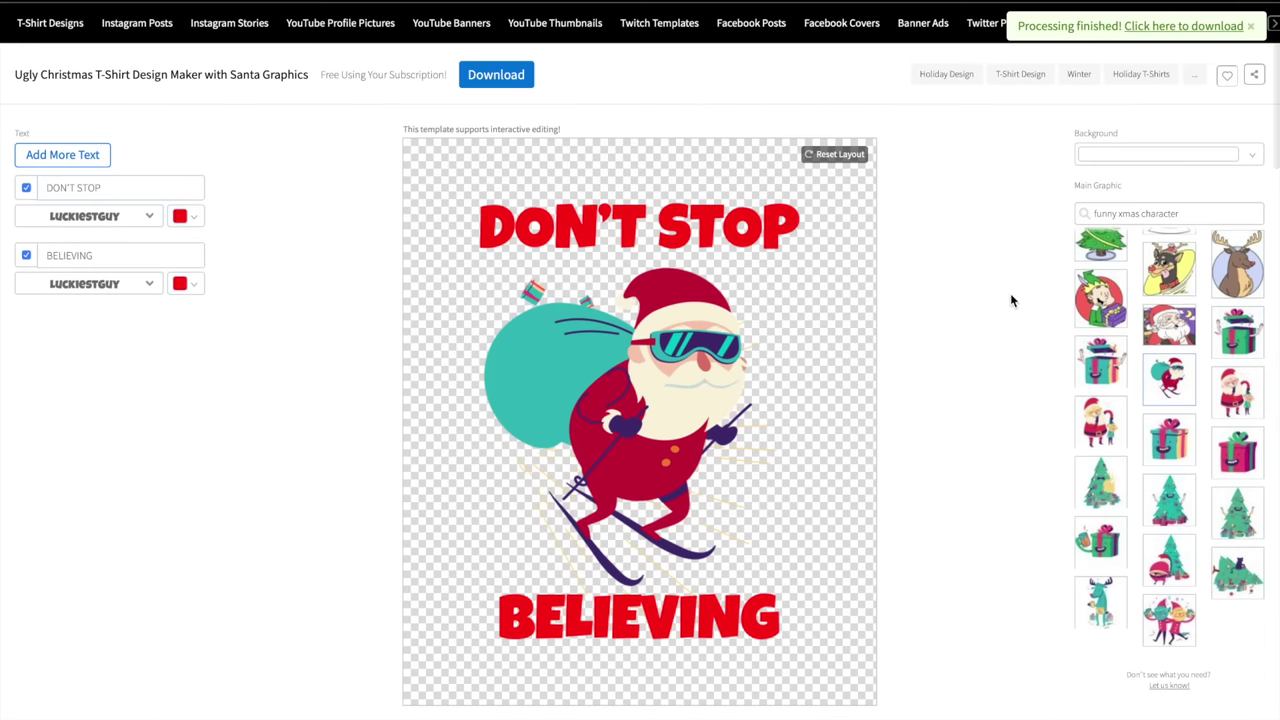
pyautogui.click(1196, 28)
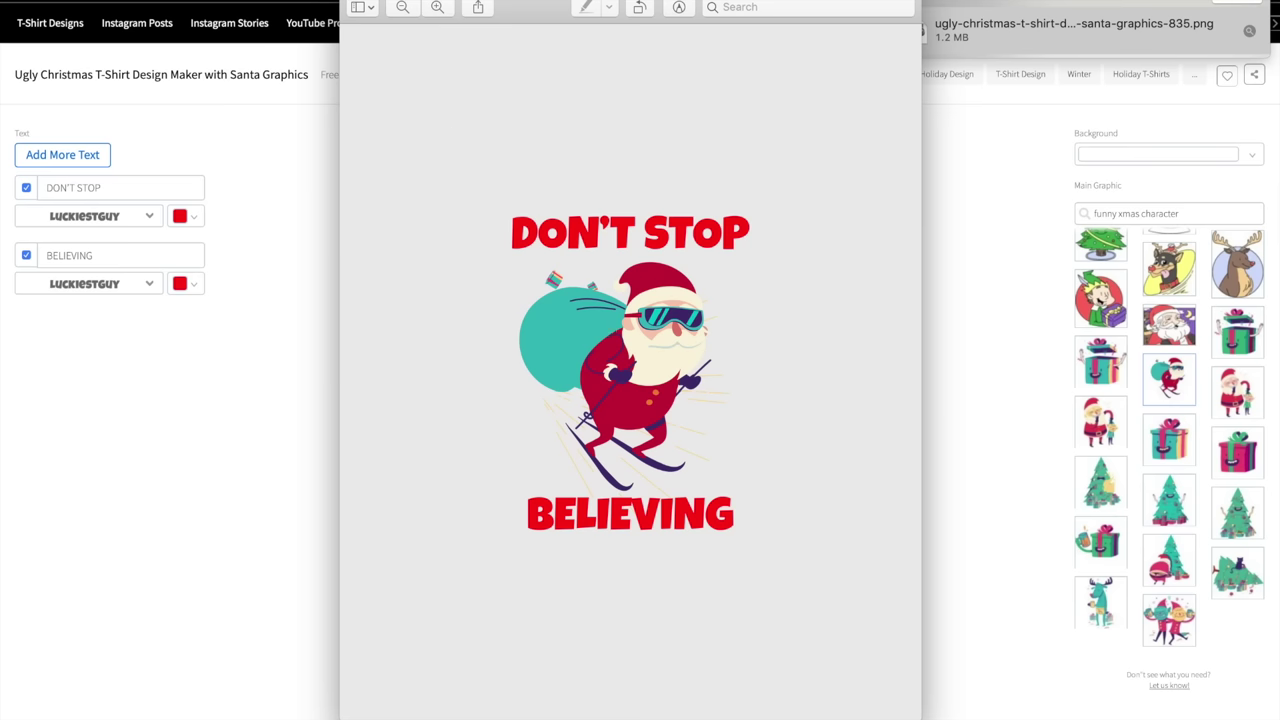
pyautogui.press('Escape')
pyautogui.scroll(1, 339, 174)
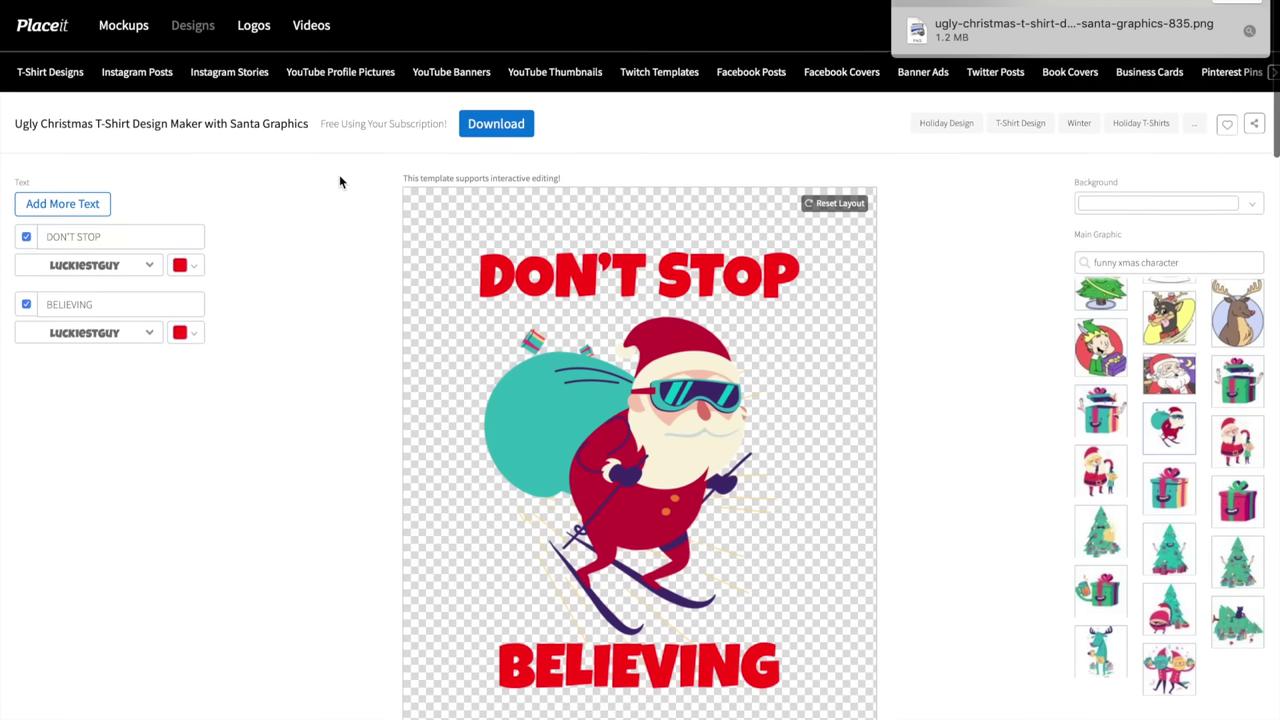
# Browse all logo templates and open the 'Gaming Logo - Fantasy Creatures' template.
pyautogui.click(255, 24)
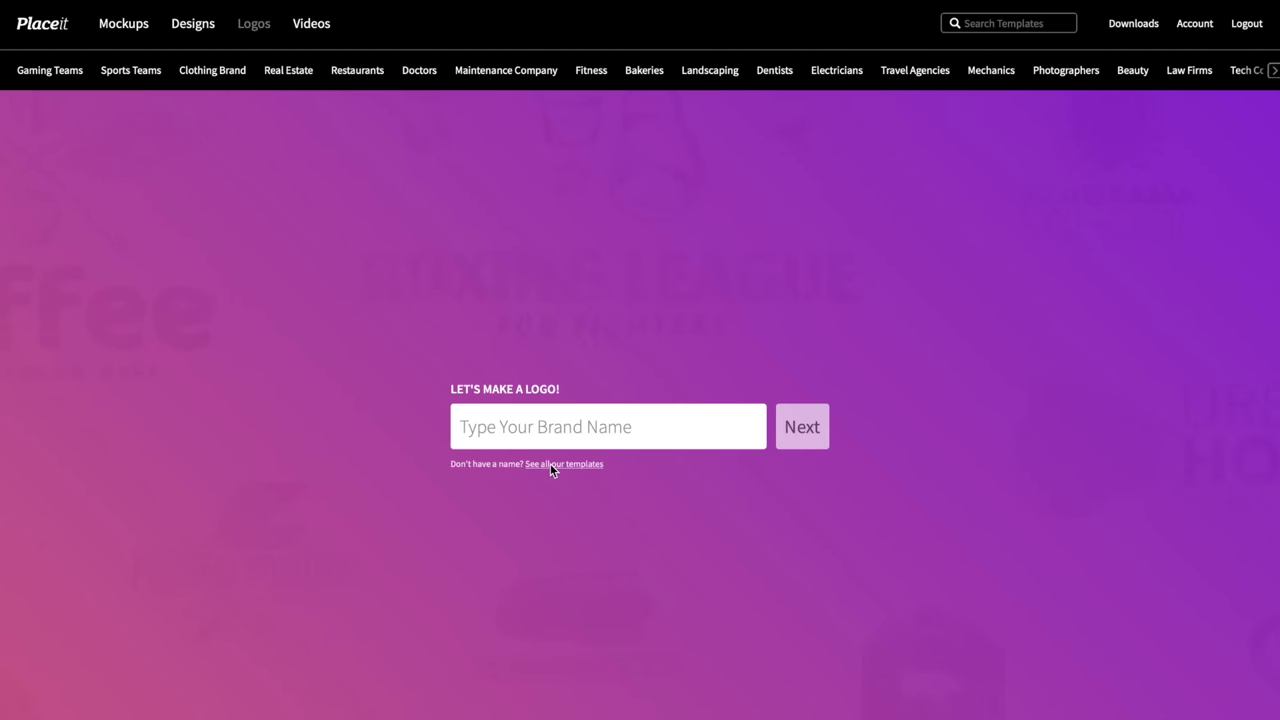
pyautogui.click(550, 465)
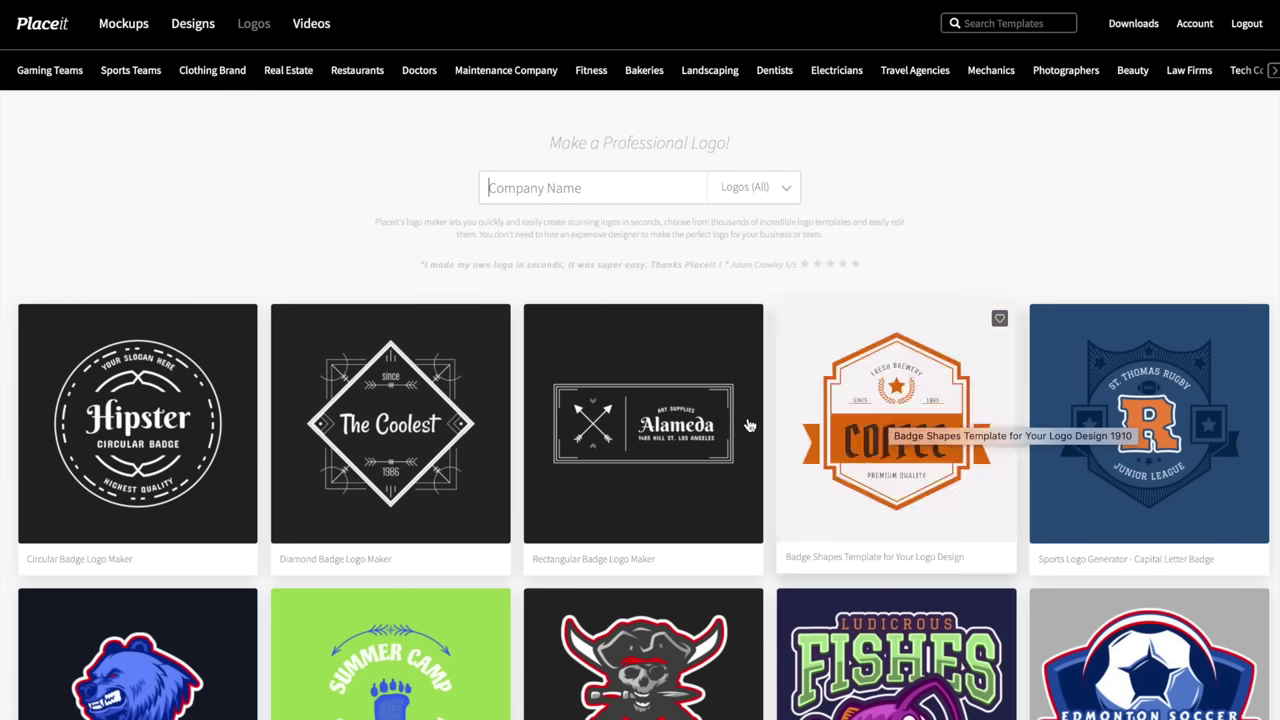
pyautogui.scroll(-5, 619, 428)
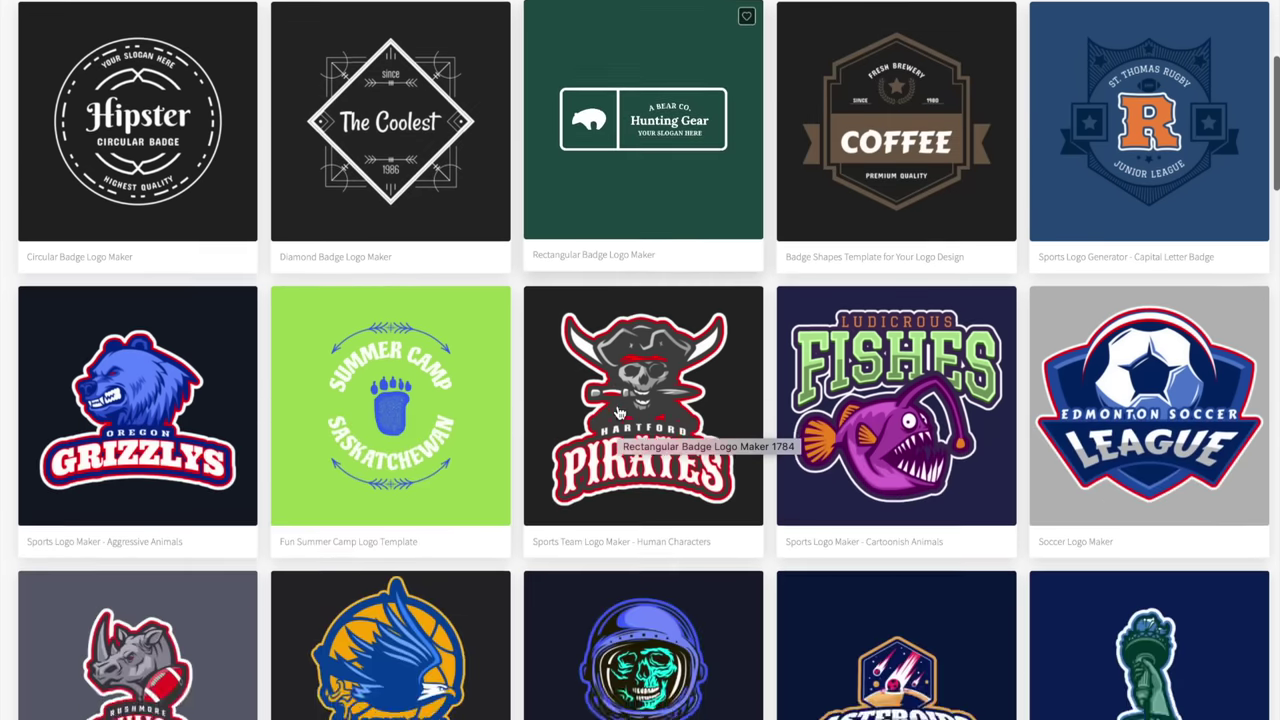
pyautogui.scroll(-1, 619, 413)
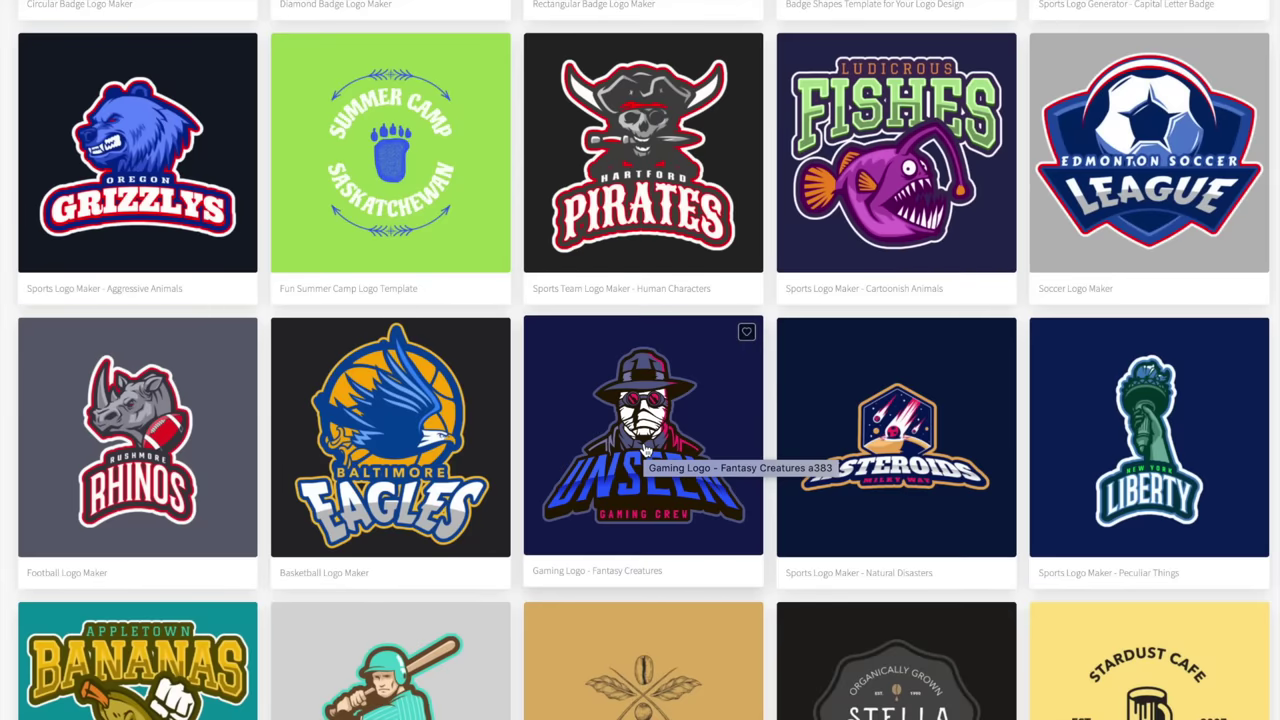
pyautogui.scroll(-2, 775, 290)
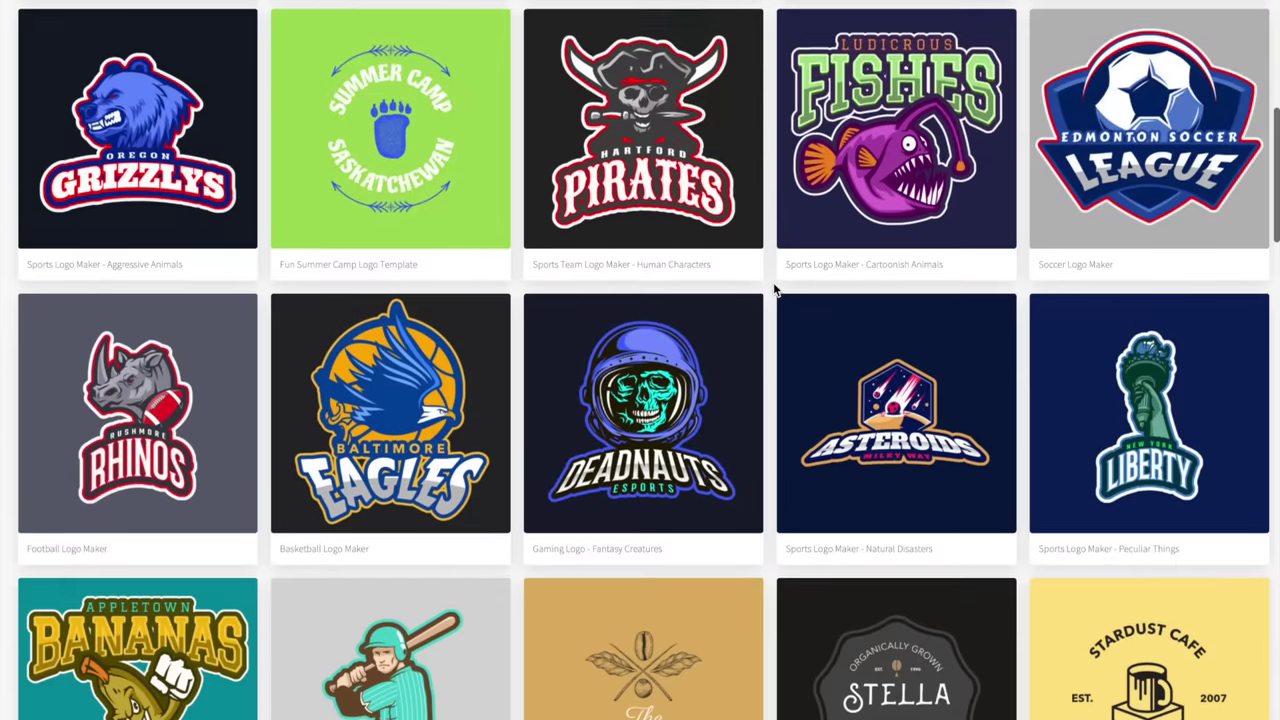
pyautogui.scroll(2, 775, 290)
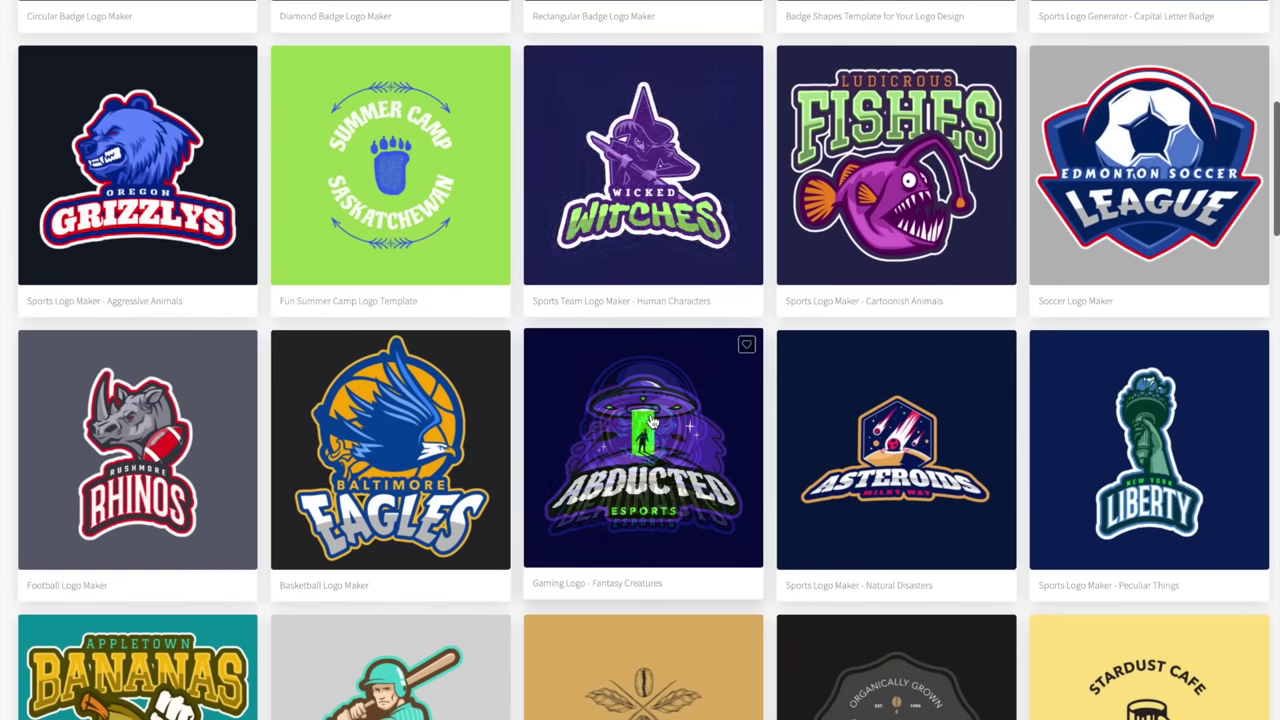
pyautogui.click(651, 421)
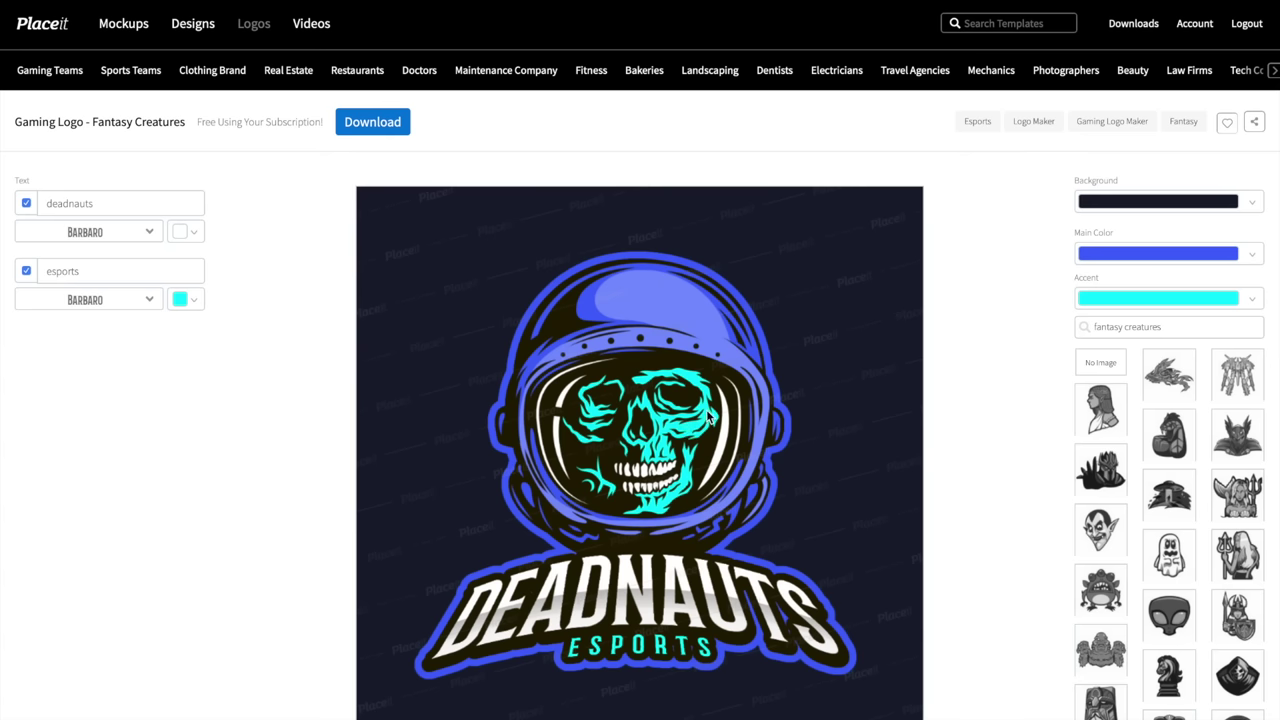
# Swap in the mummy mascot, make the accent colour green and the background transparent.
pyautogui.scroll(-2, 706, 420)
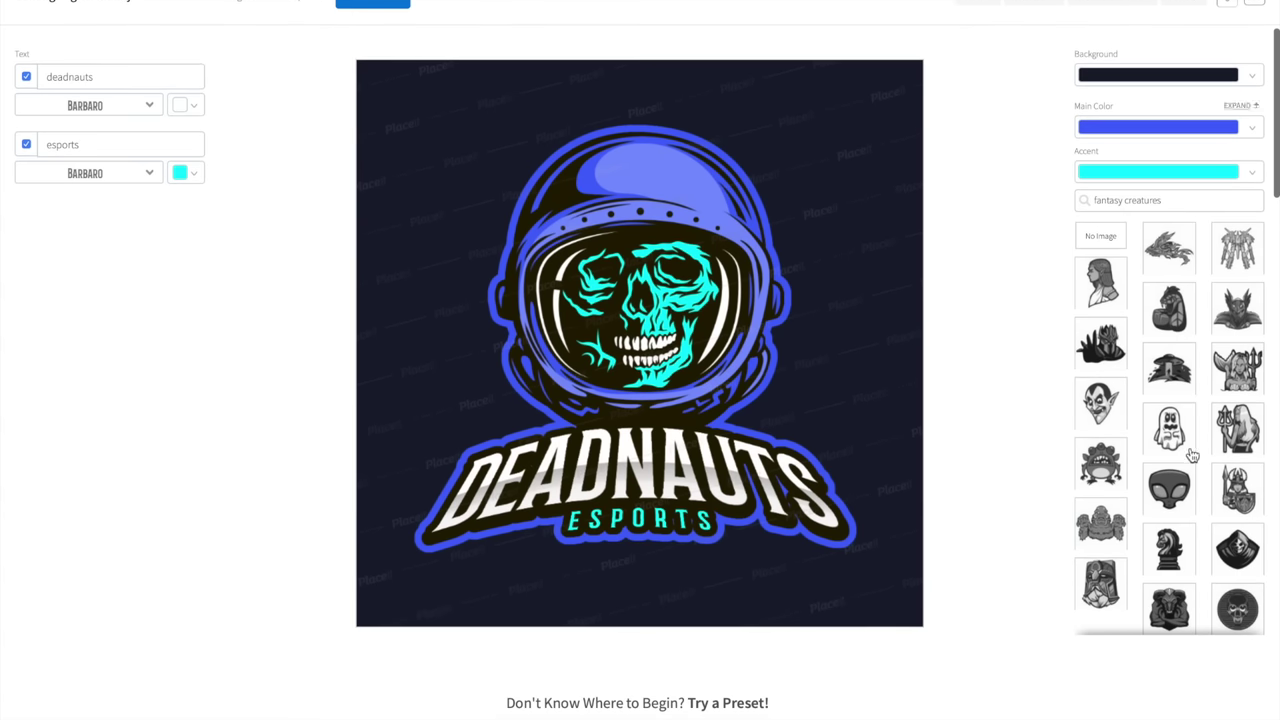
pyautogui.scroll(-4, 1192, 455)
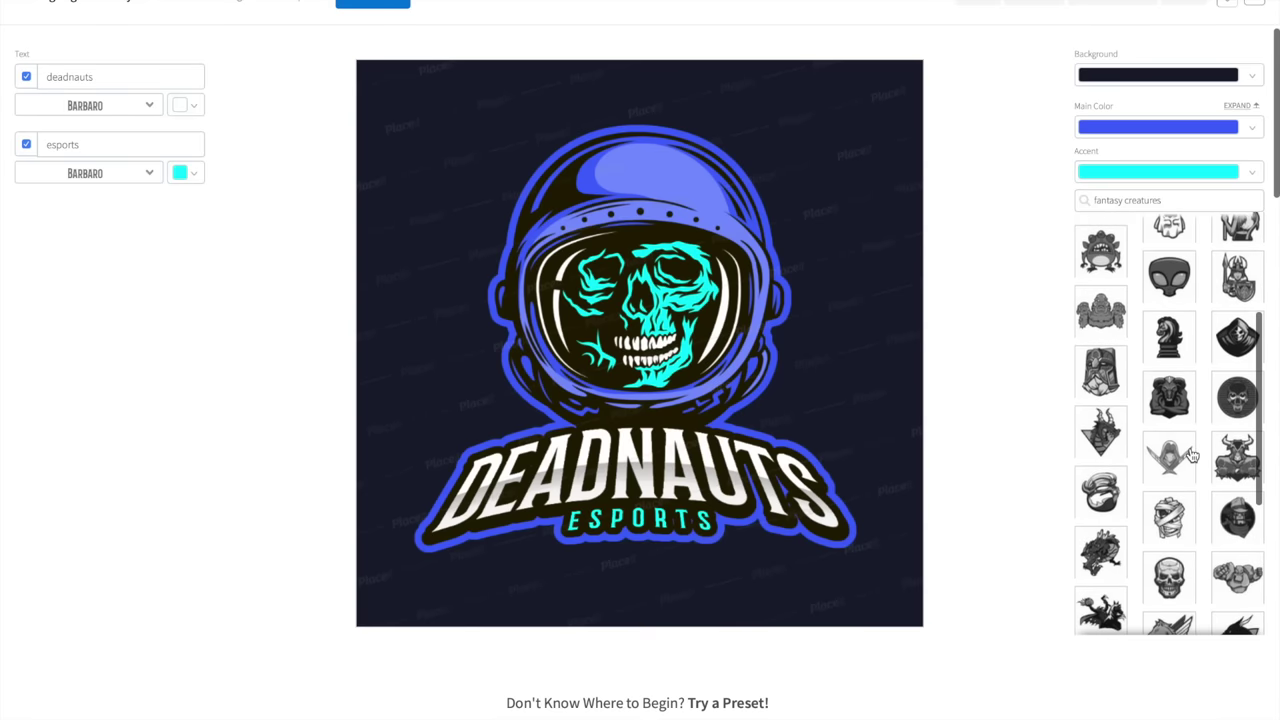
pyautogui.scroll(-1, 1192, 455)
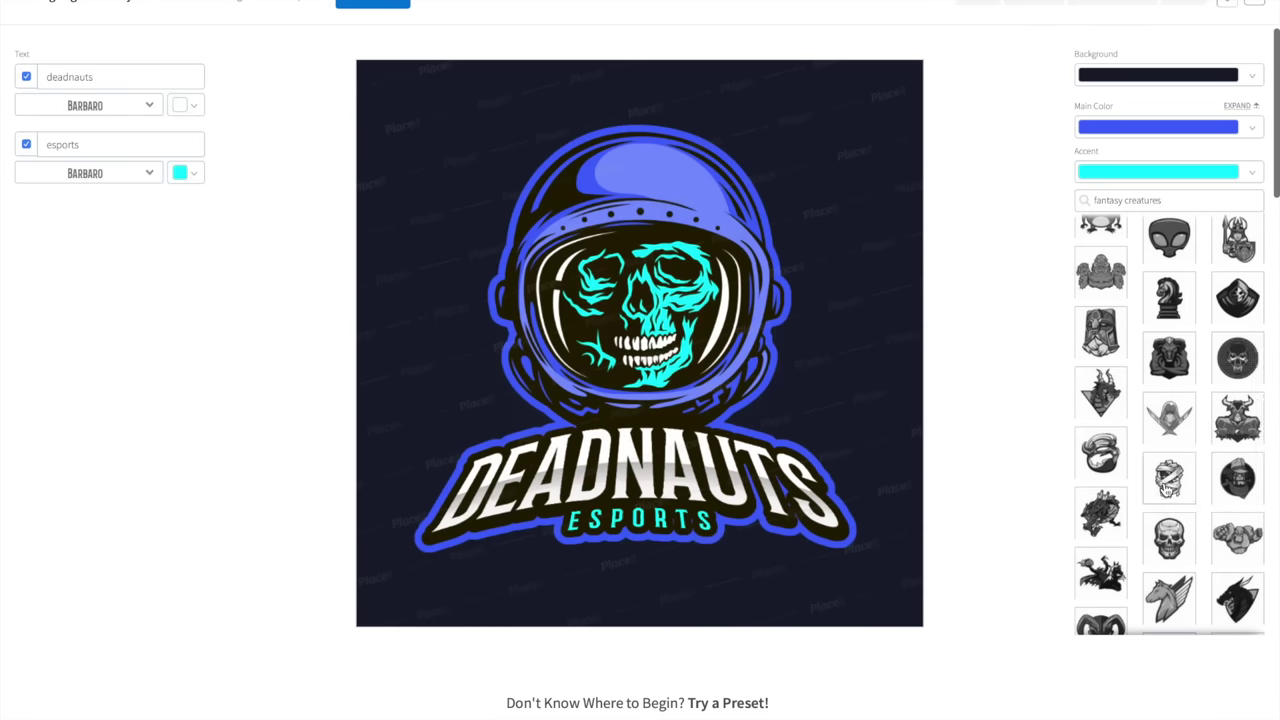
pyautogui.click(1169, 480)
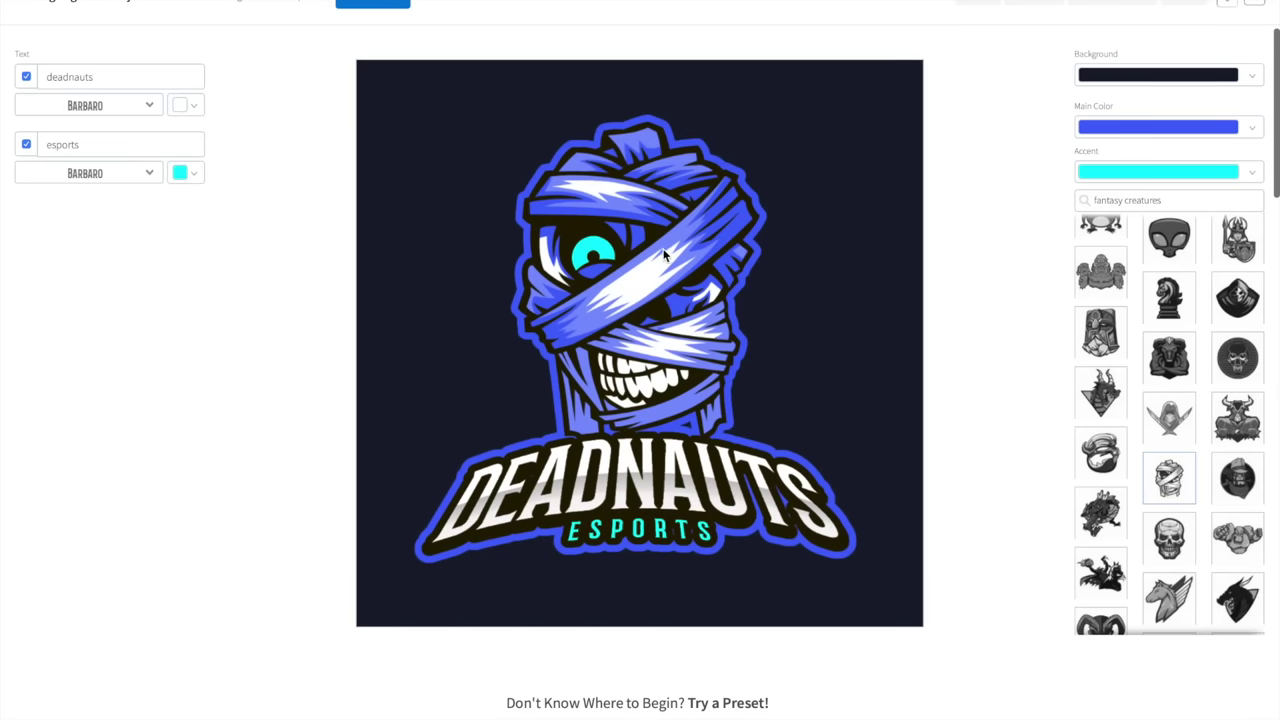
pyautogui.click(1250, 174)
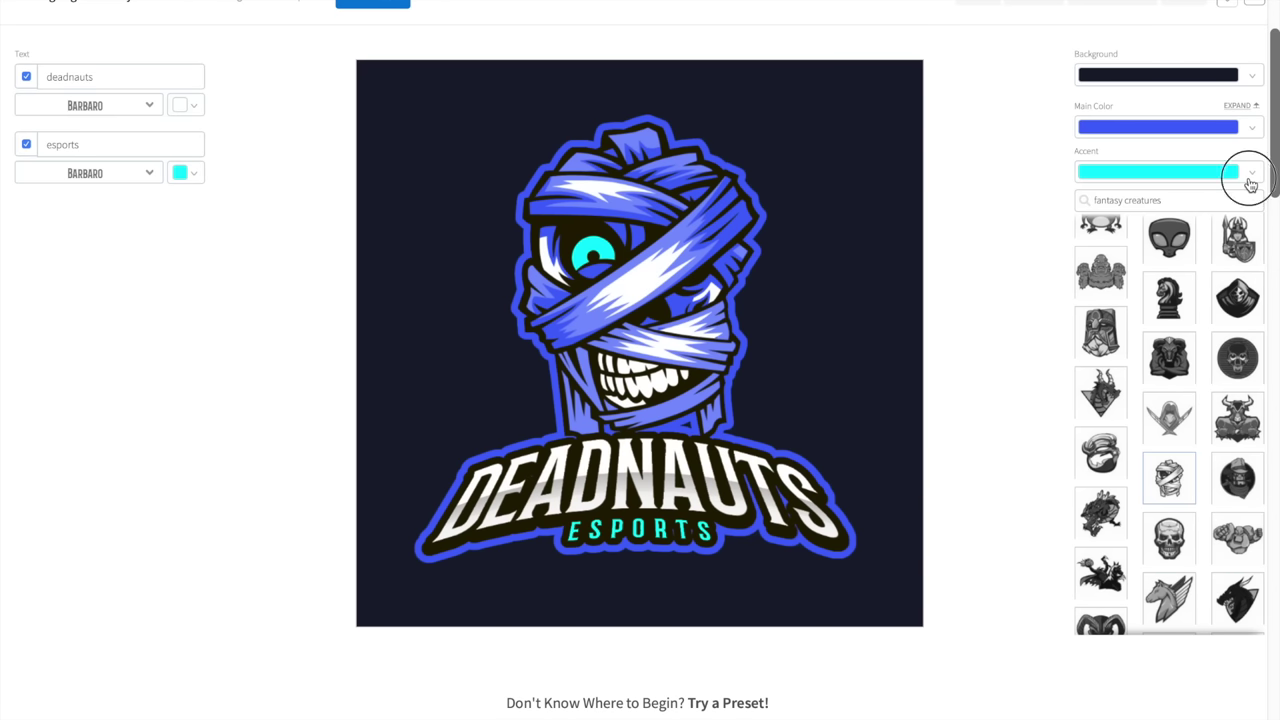
pyautogui.click(932, 262)
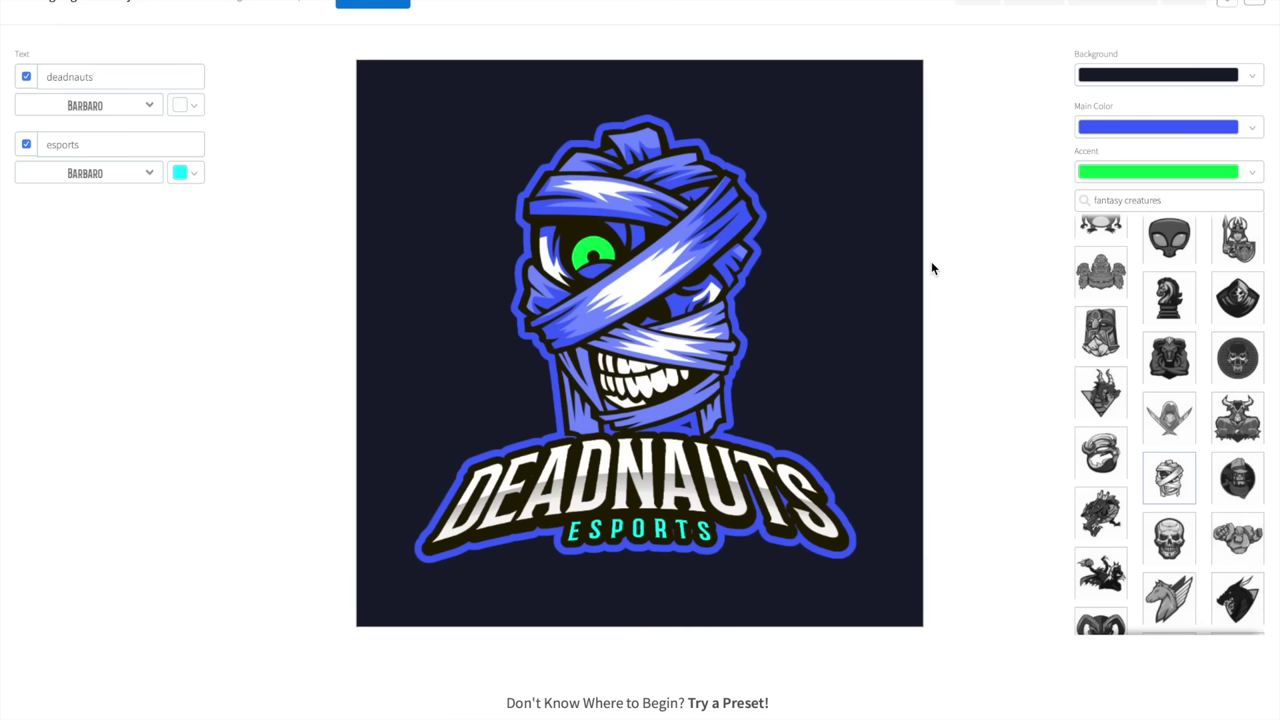
pyautogui.click(1252, 76)
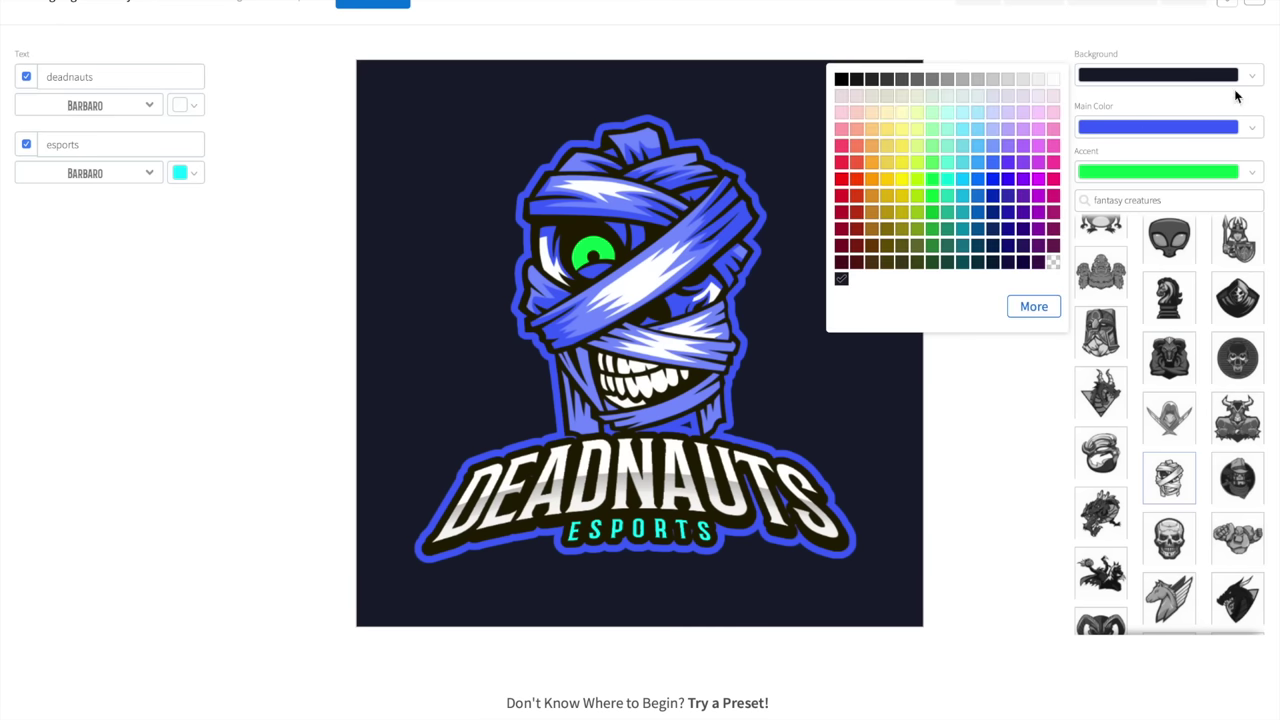
pyautogui.click(1053, 263)
# Try the vampire mascot, then settle on the hooded grim reaper.
pyautogui.scroll(-5, 1164, 425)
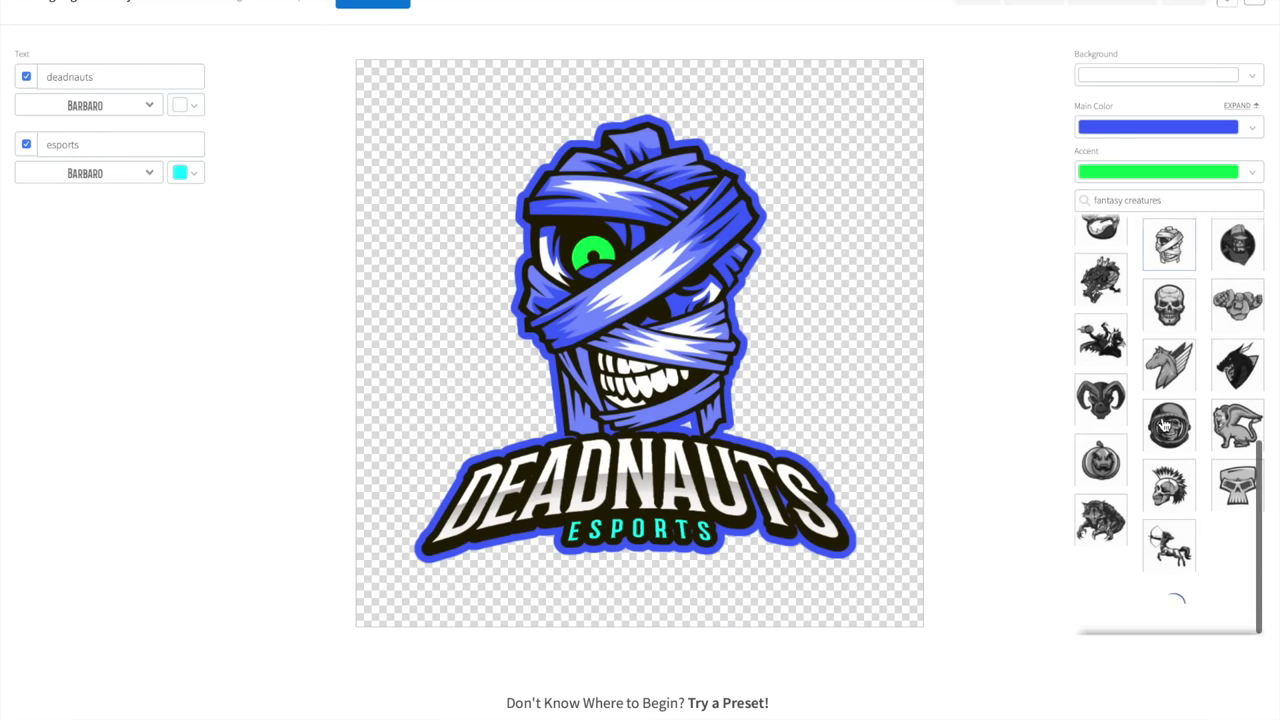
pyautogui.scroll(-10, 1164, 425)
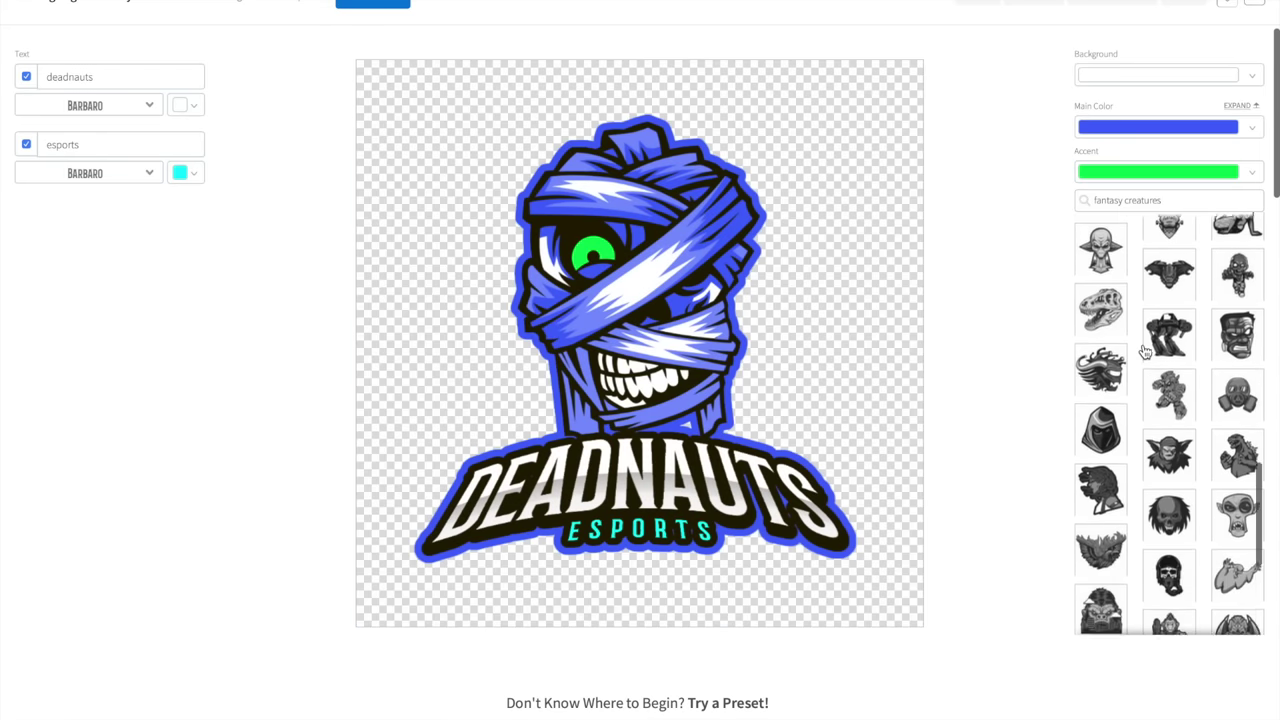
pyautogui.scroll(-6, 1145, 352)
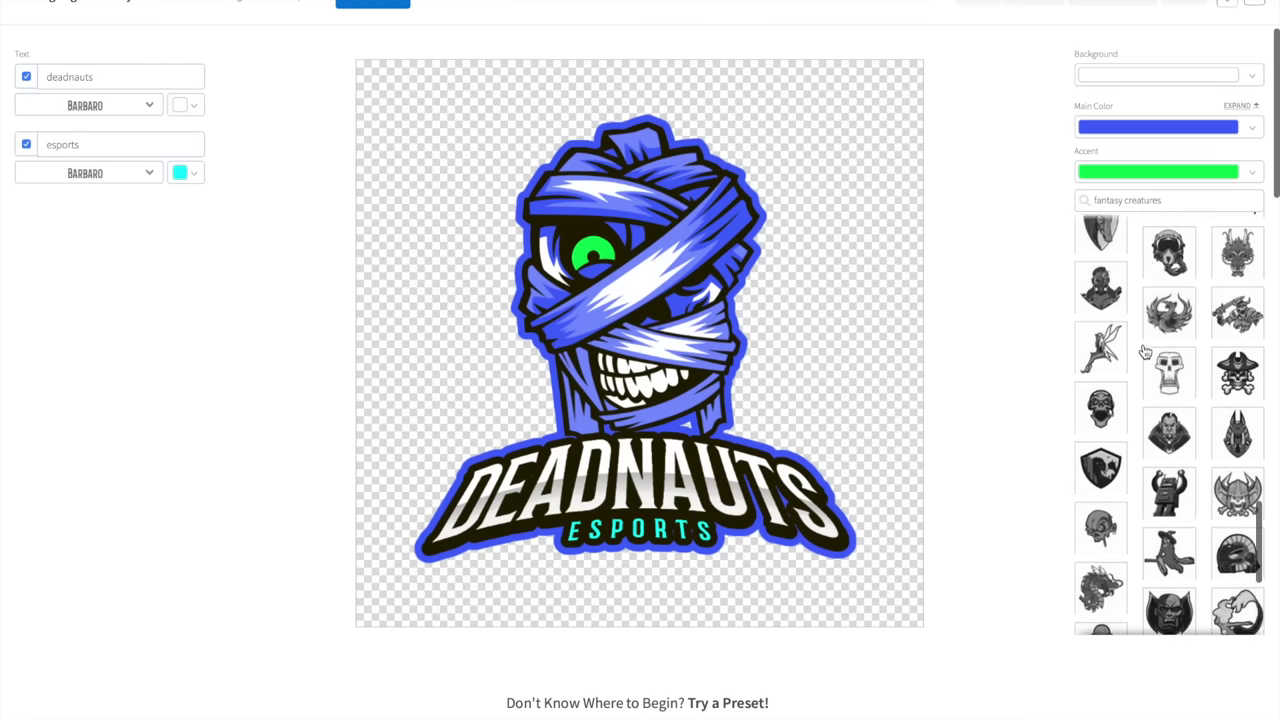
pyautogui.click(1168, 365)
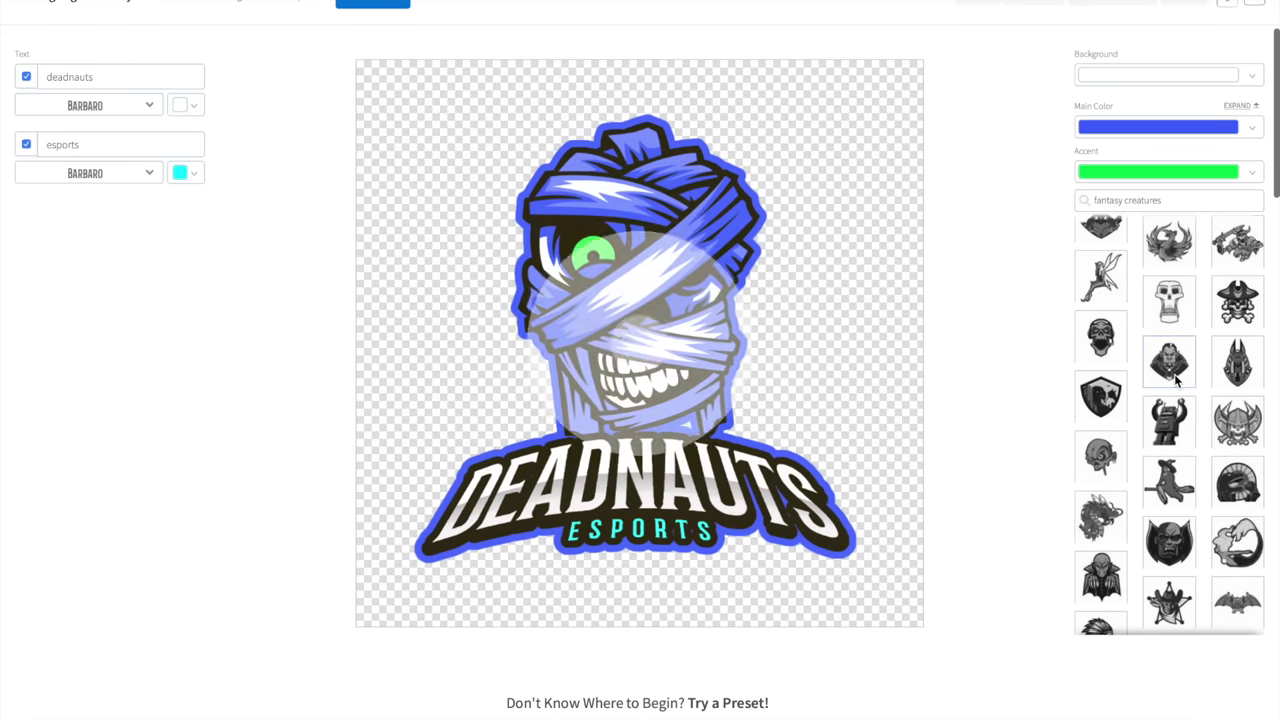
pyautogui.scroll(-3, 1177, 381)
pyautogui.scroll(-5, 1177, 381)
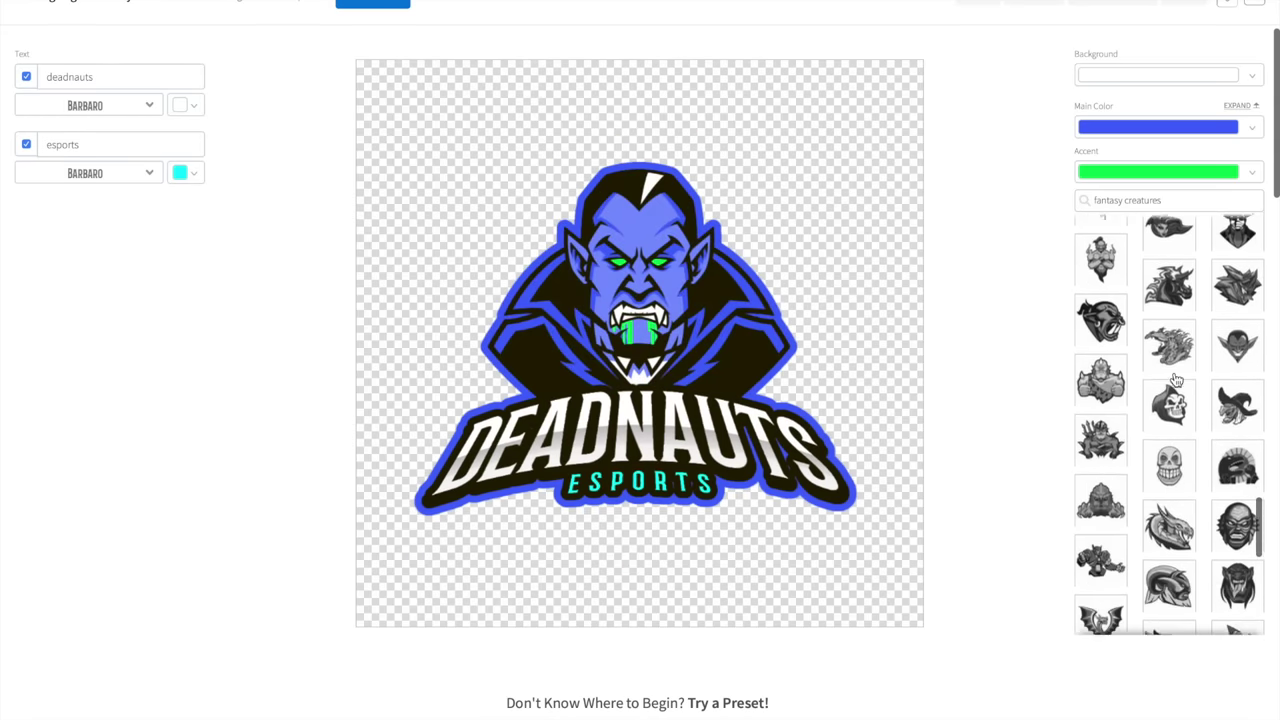
pyautogui.click(1175, 405)
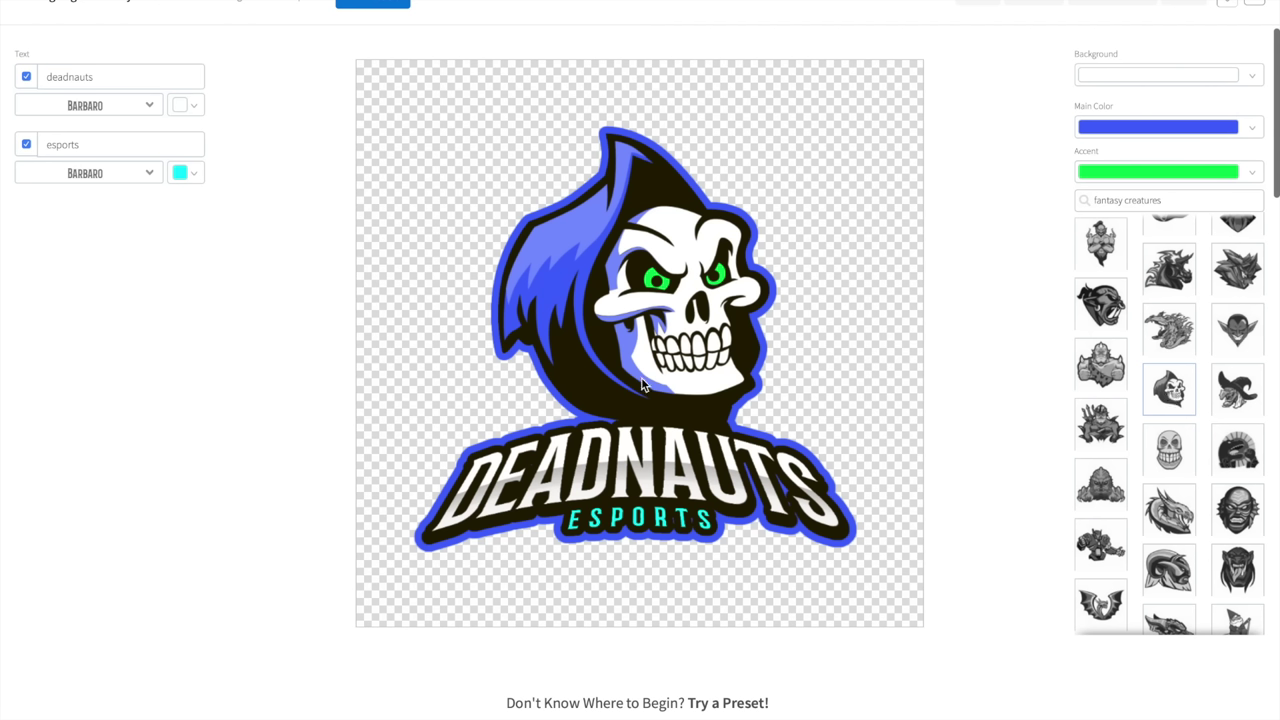
# Replace DEADNAUTS ESPORTS with the headline RIDE OR DIE and subtitle MOTORCYCLES.
pyautogui.doubleClick(112, 76)
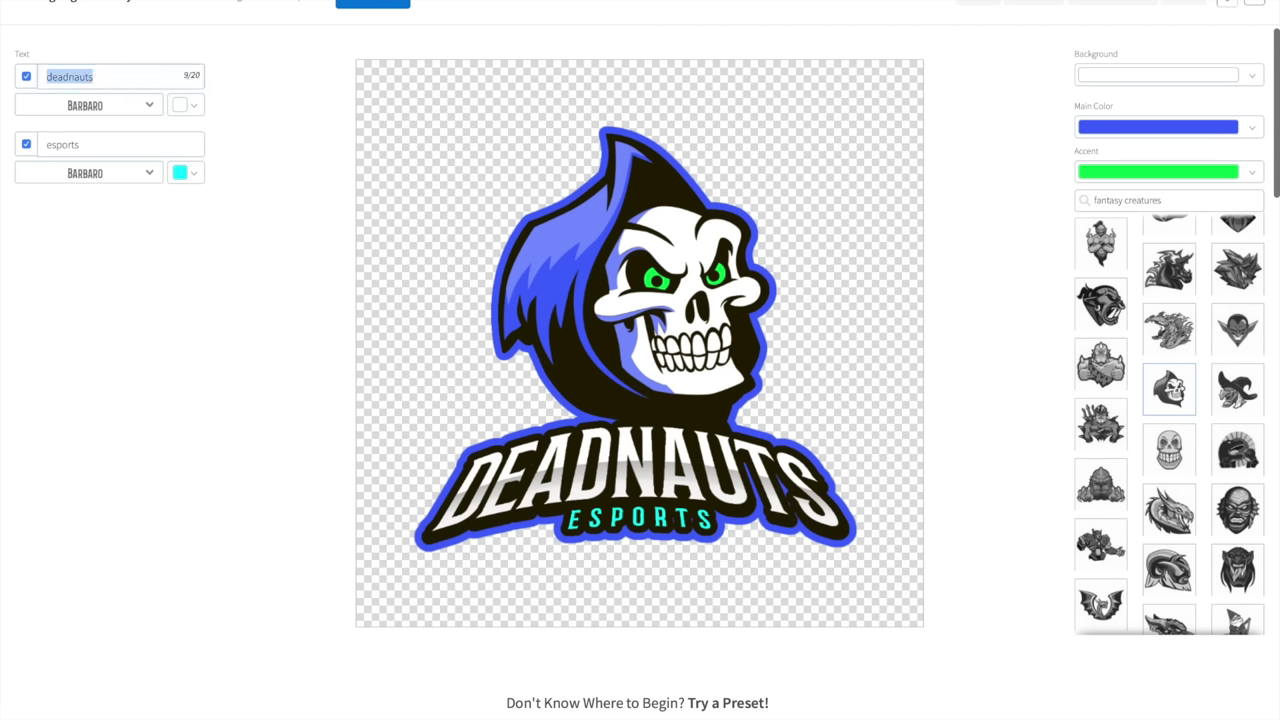
pyautogui.write('RIDE OR DIE')
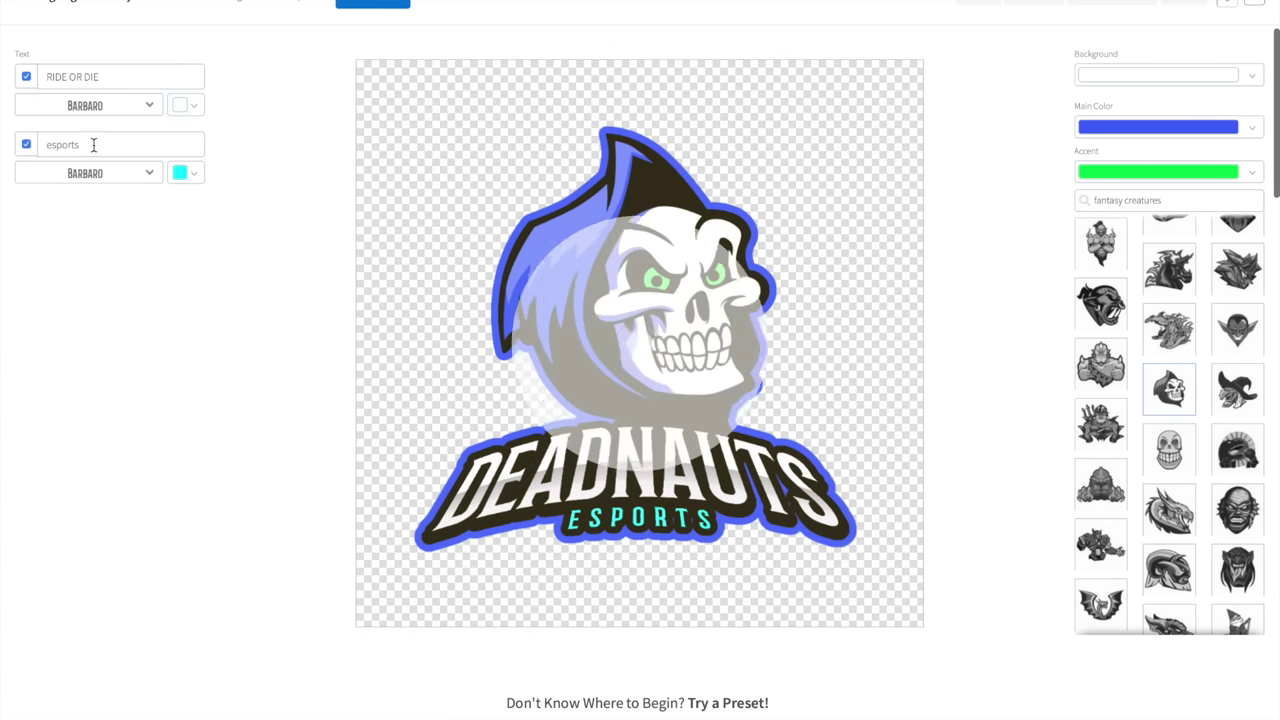
pyautogui.moveTo(88, 146); pyautogui.dragTo(44, 147)
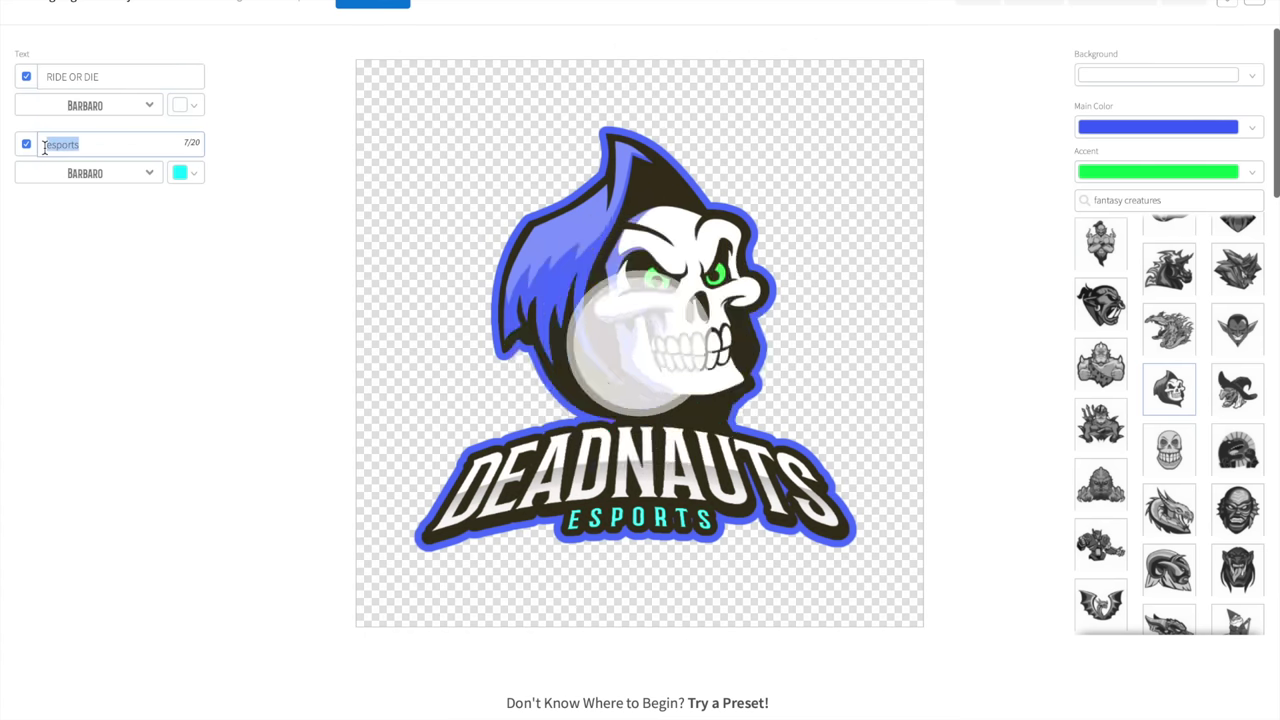
pyautogui.write('MOTORCYCLES')
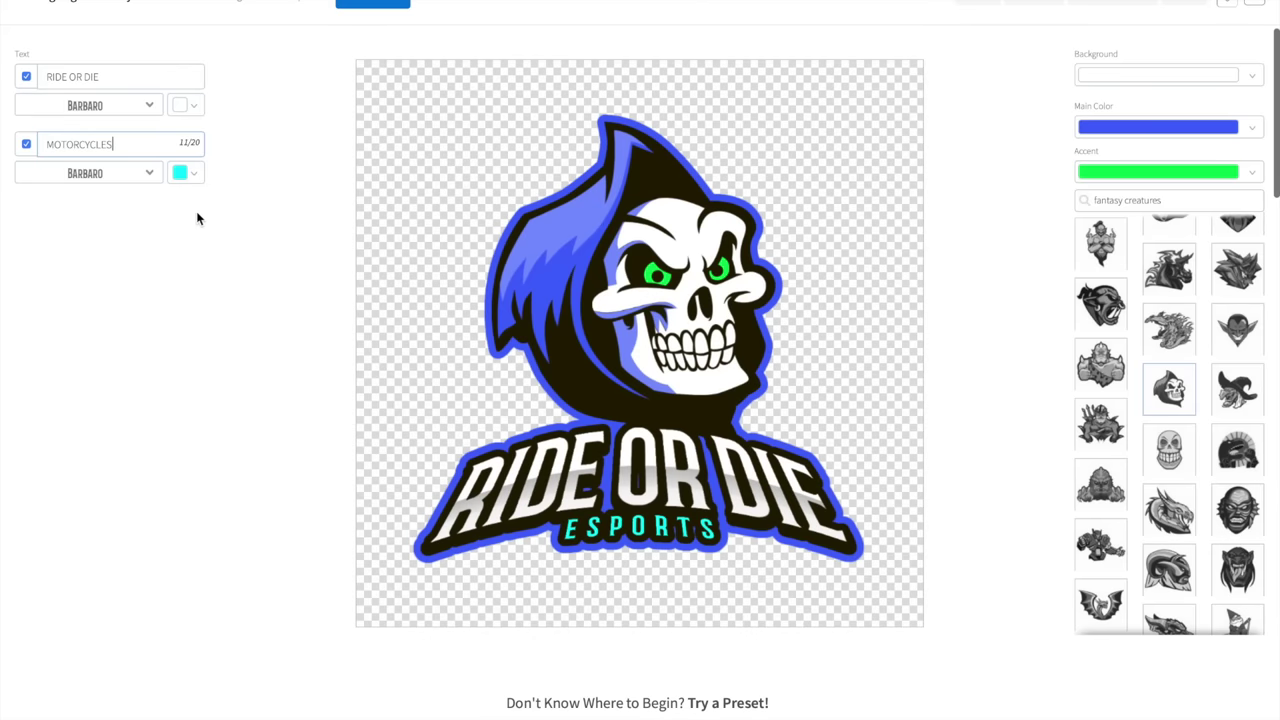
pyautogui.click(249, 243)
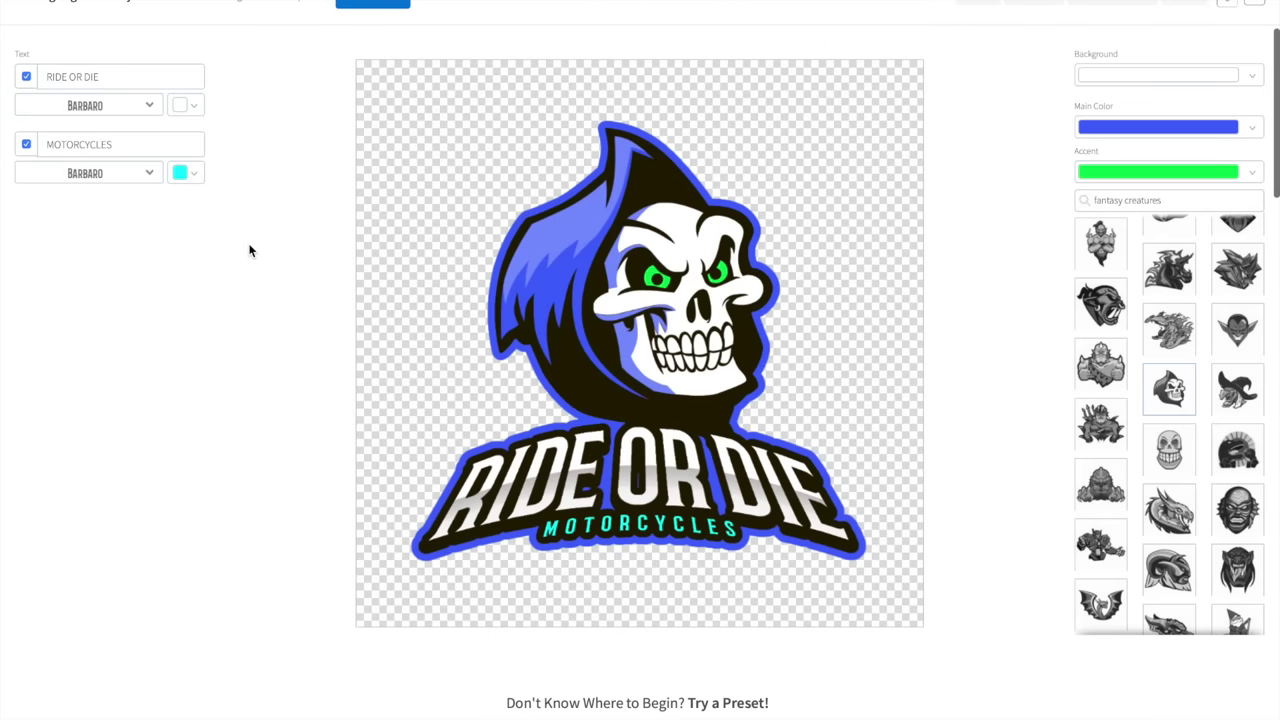
# Pick a red swatch for the grim-reaper logo's Main Color.
pyautogui.click(1248, 128)
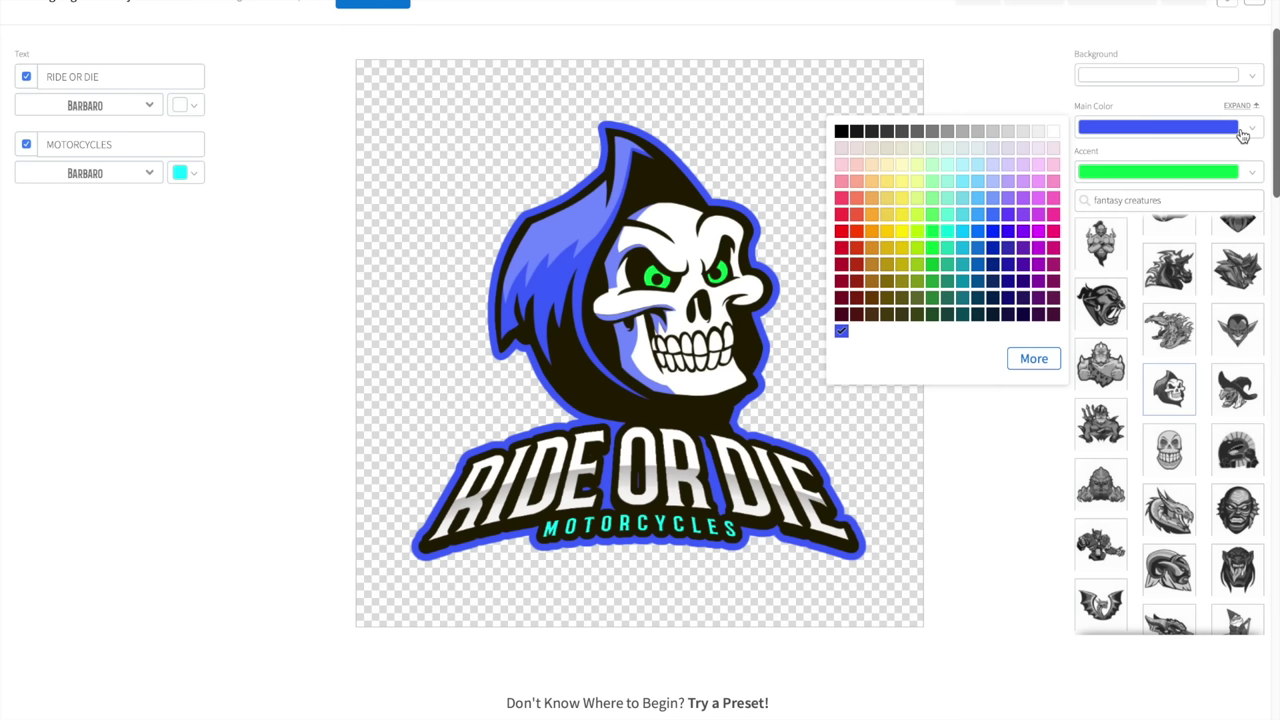
pyautogui.click(843, 252)
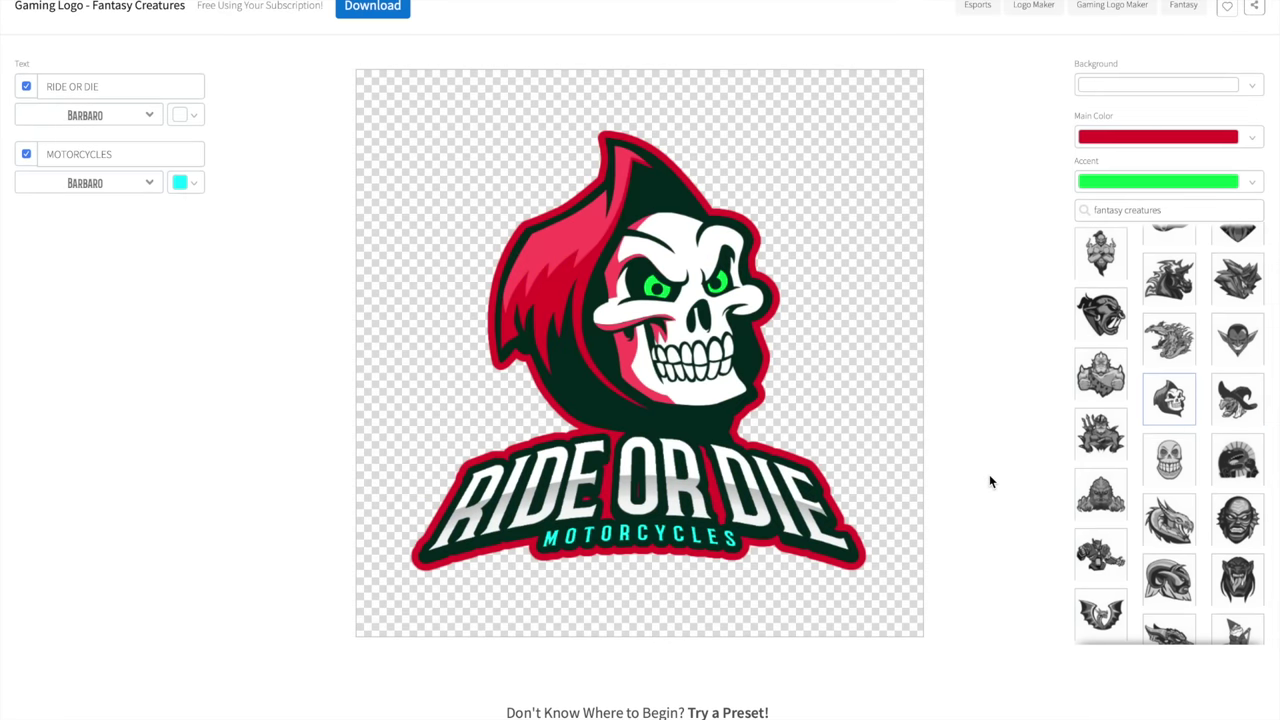
pyautogui.scroll(-5, 1203, 497)
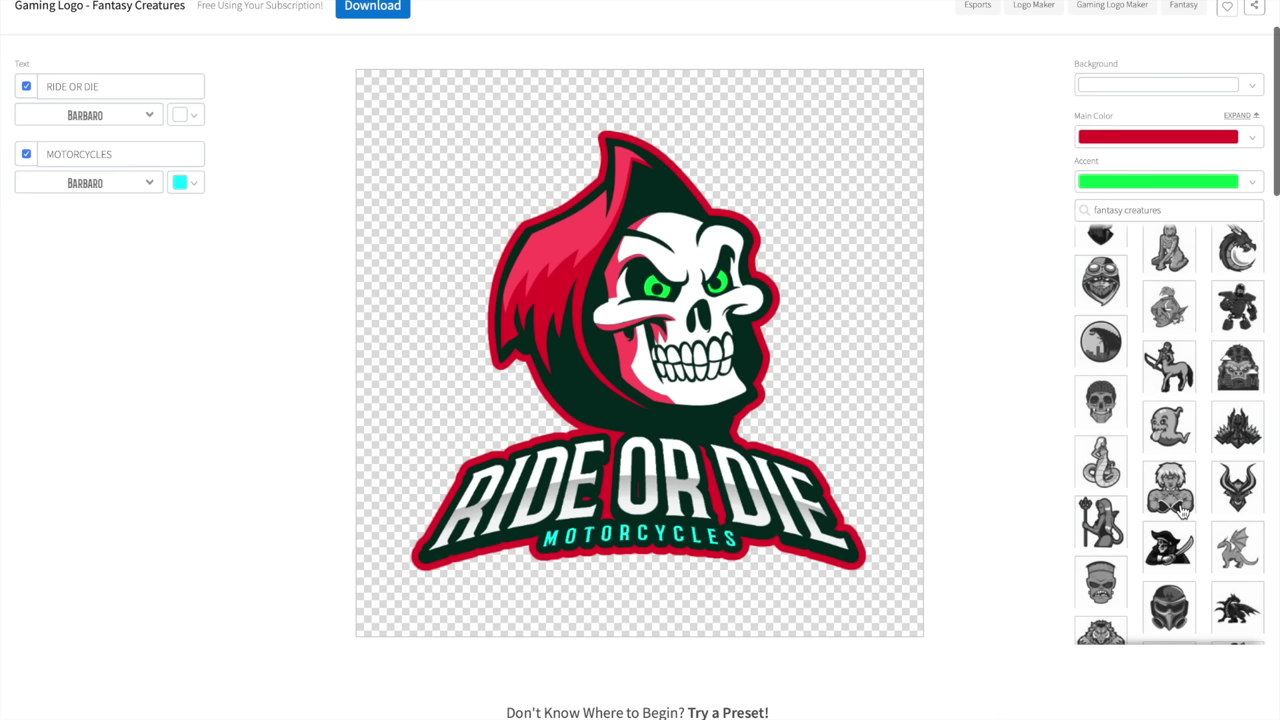
pyautogui.scroll(2, 997, 280)
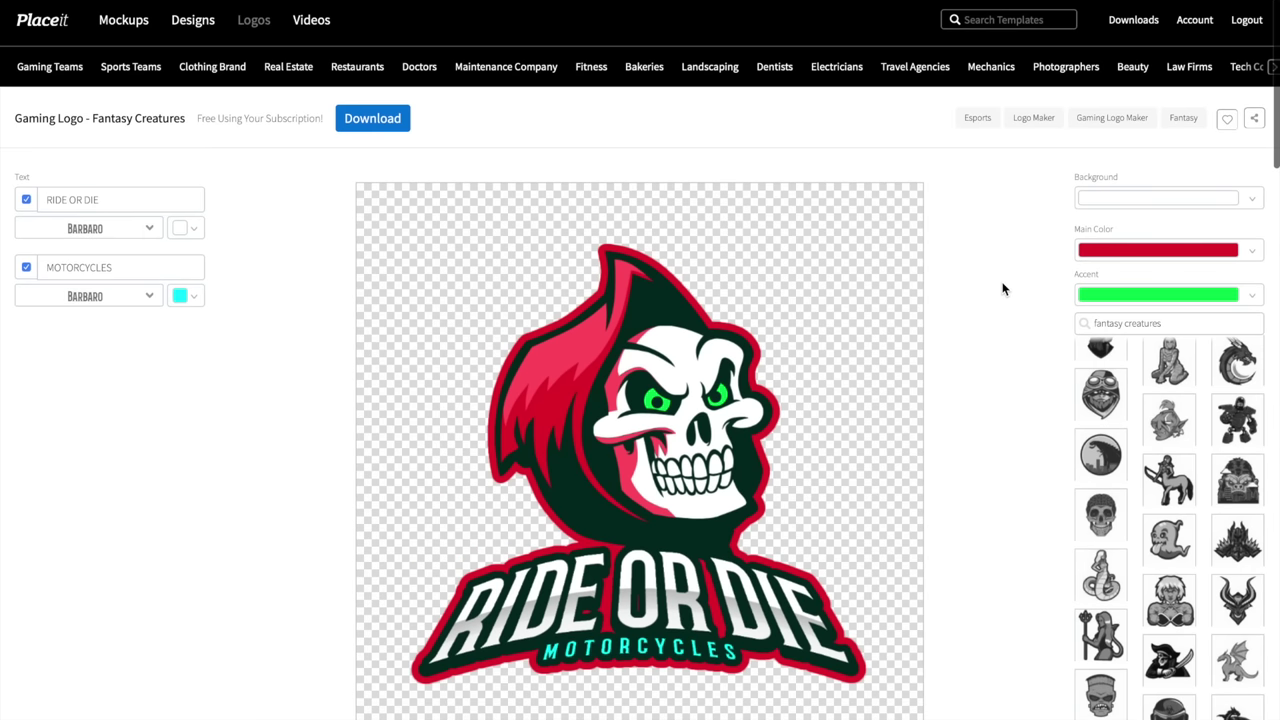
# Download the red reaper logo as a high-resolution PNG, then go to Mockups.
pyautogui.click(380, 123)
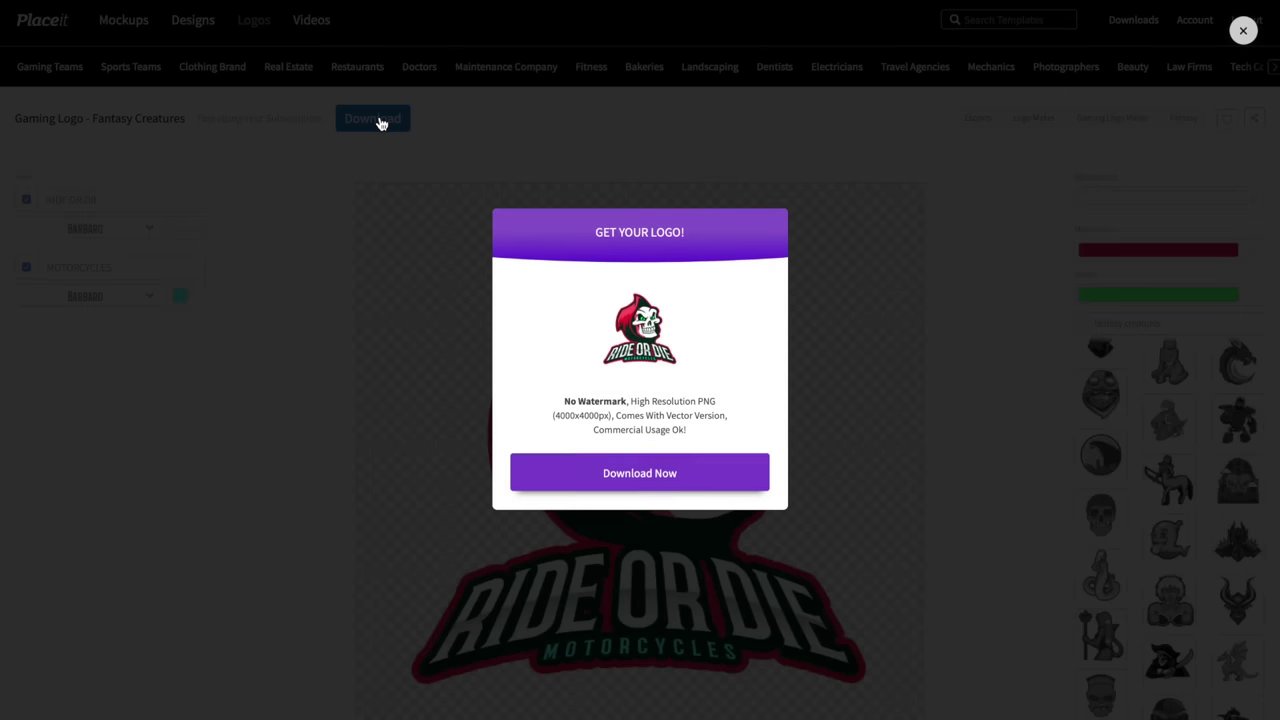
pyautogui.click(690, 470)
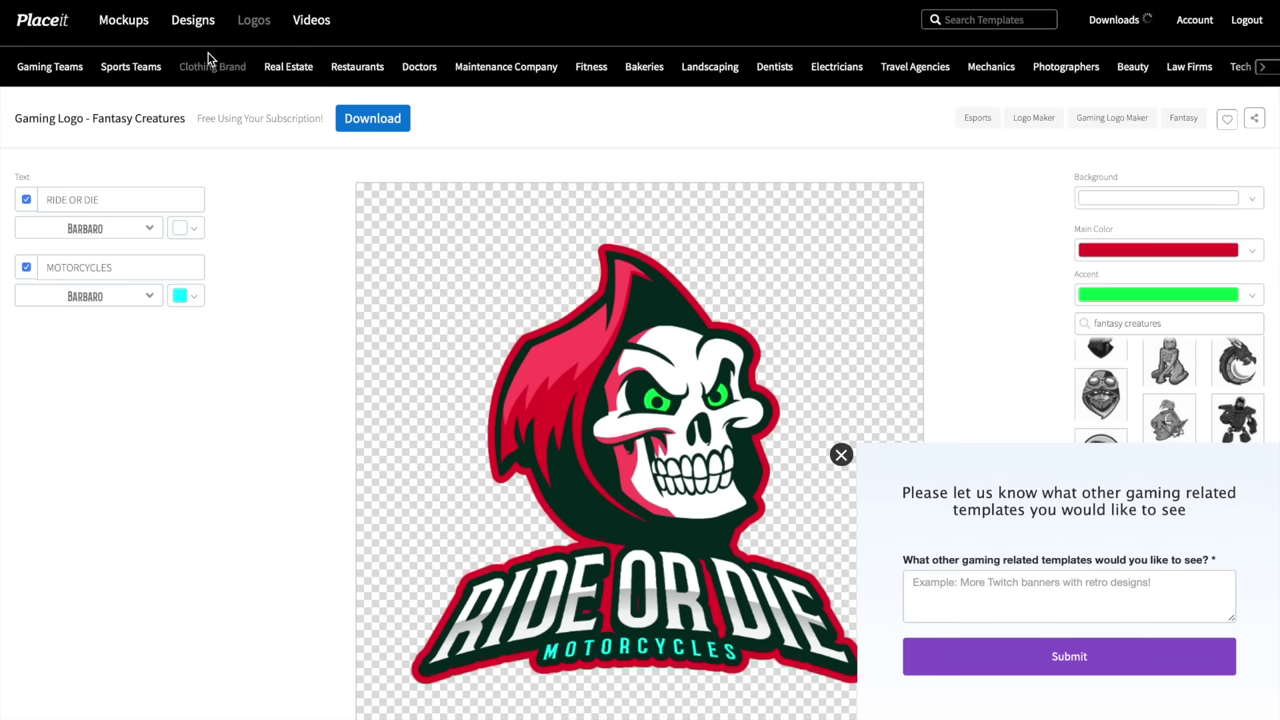
pyautogui.click(112, 22)
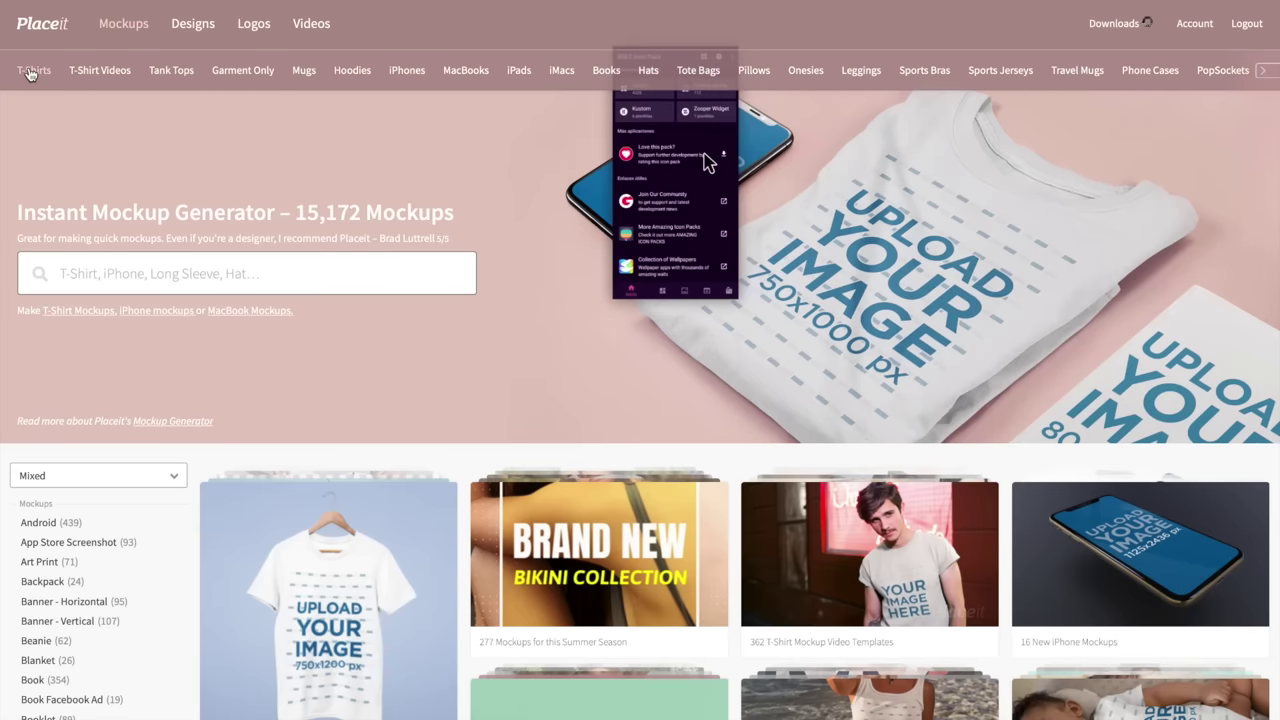
# Open the T-Shirts mockup page and scroll through its gallery of shirt mockups.
pyautogui.click(31, 72)
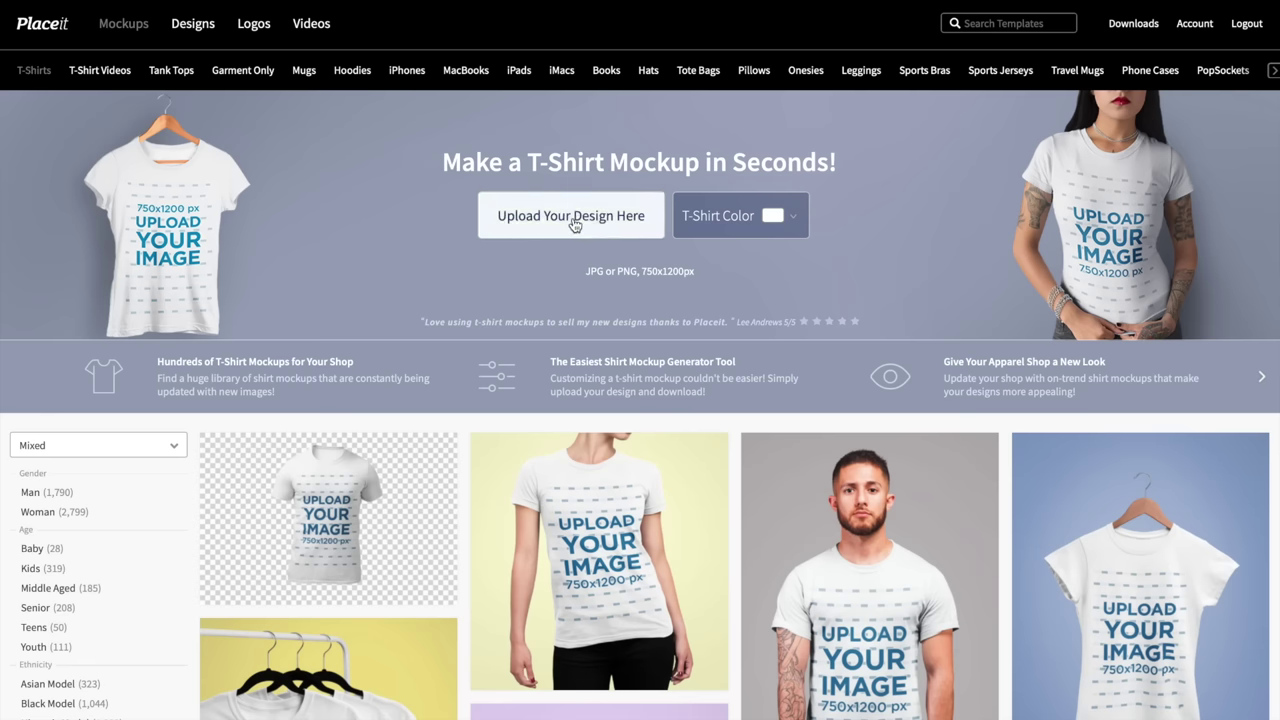
pyautogui.scroll(-10, 574, 225)
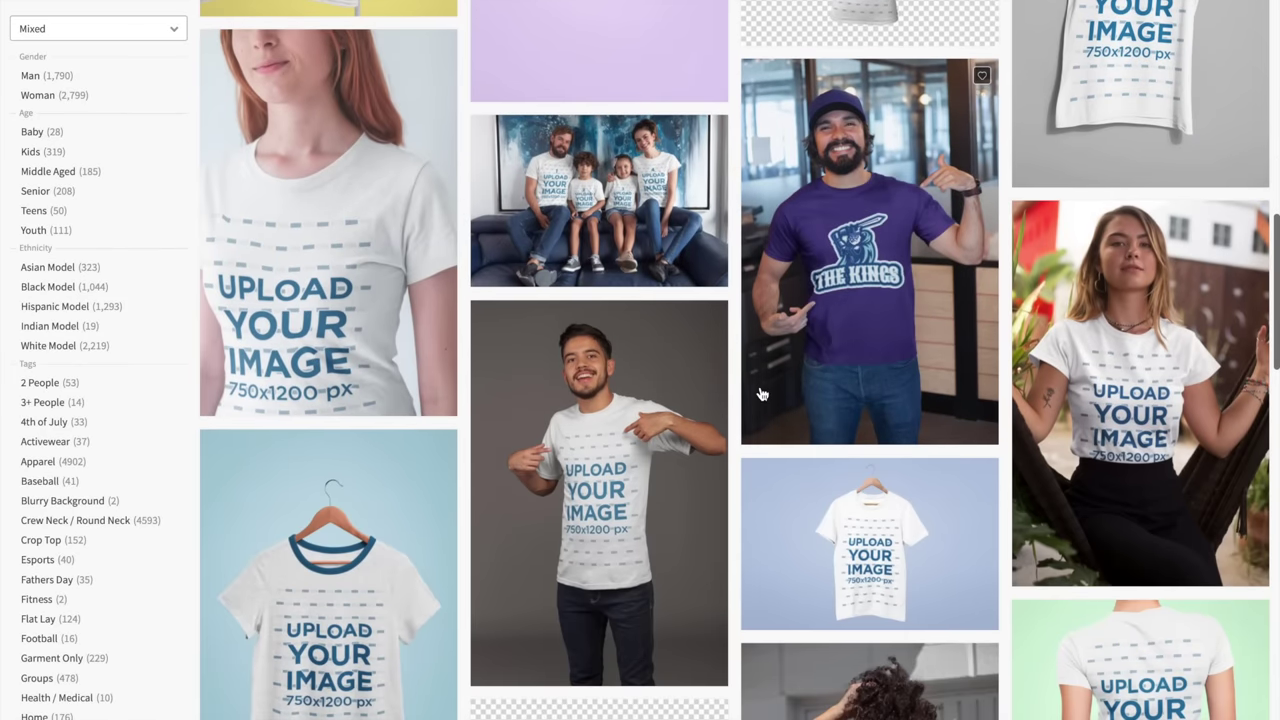
pyautogui.scroll(-2, 745, 370)
pyautogui.scroll(12, 739, 358)
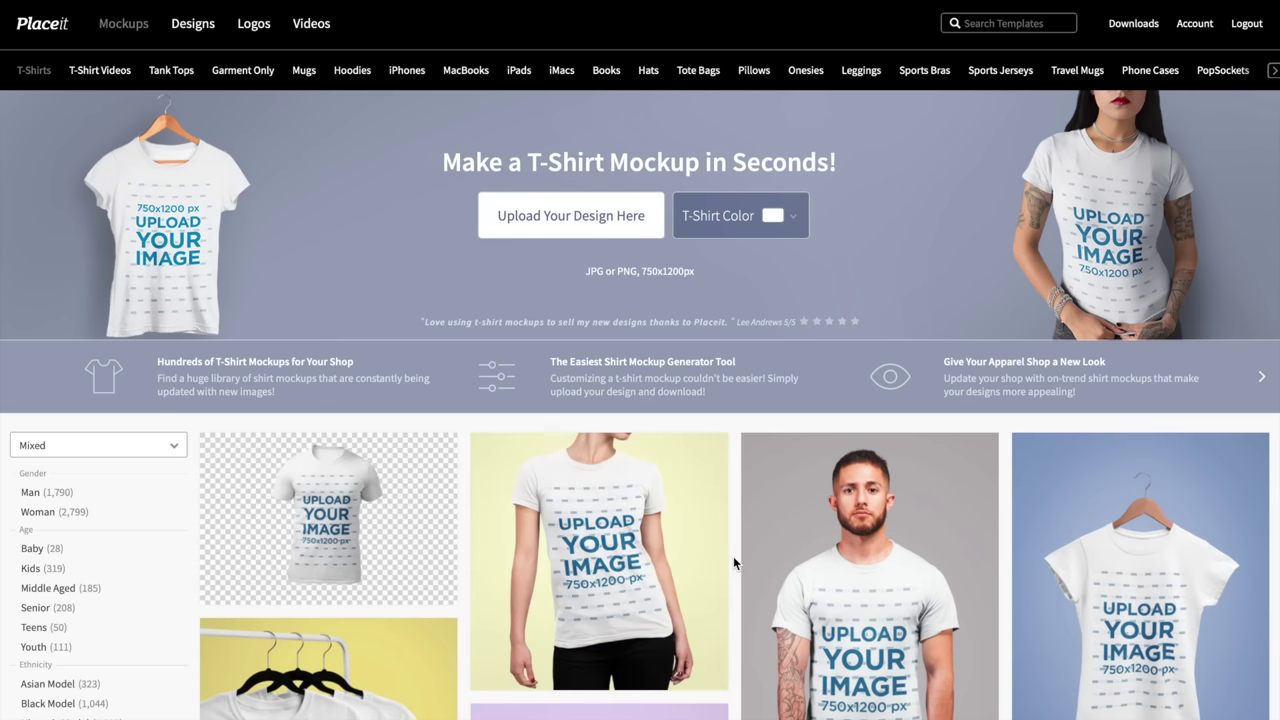
pyautogui.scroll(-8, 733, 556)
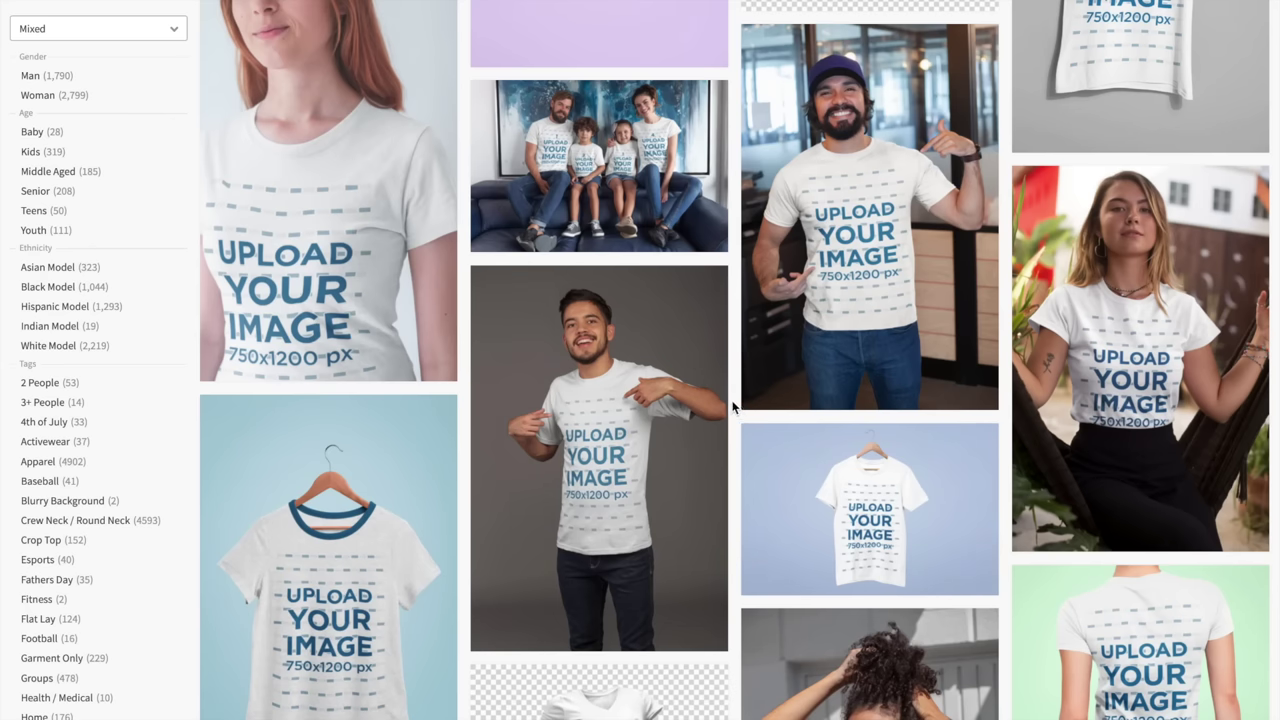
pyautogui.scroll(10, 732, 405)
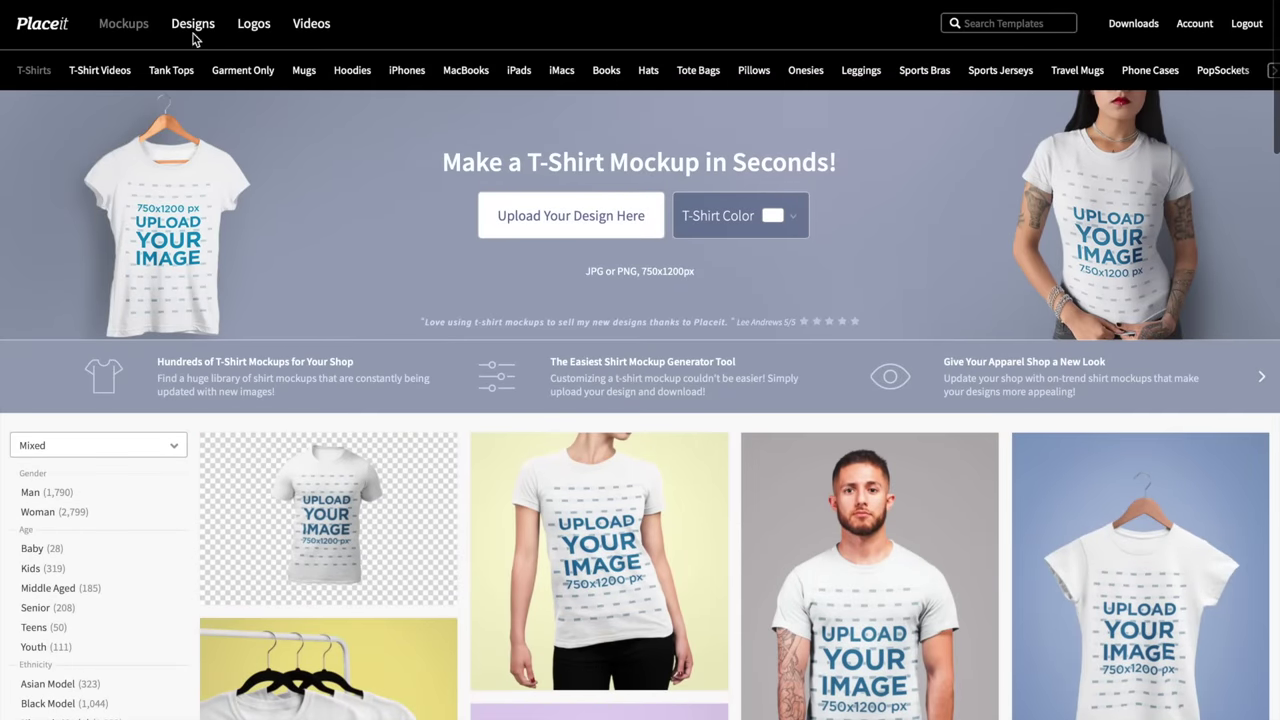
pyautogui.moveTo(296, 30)
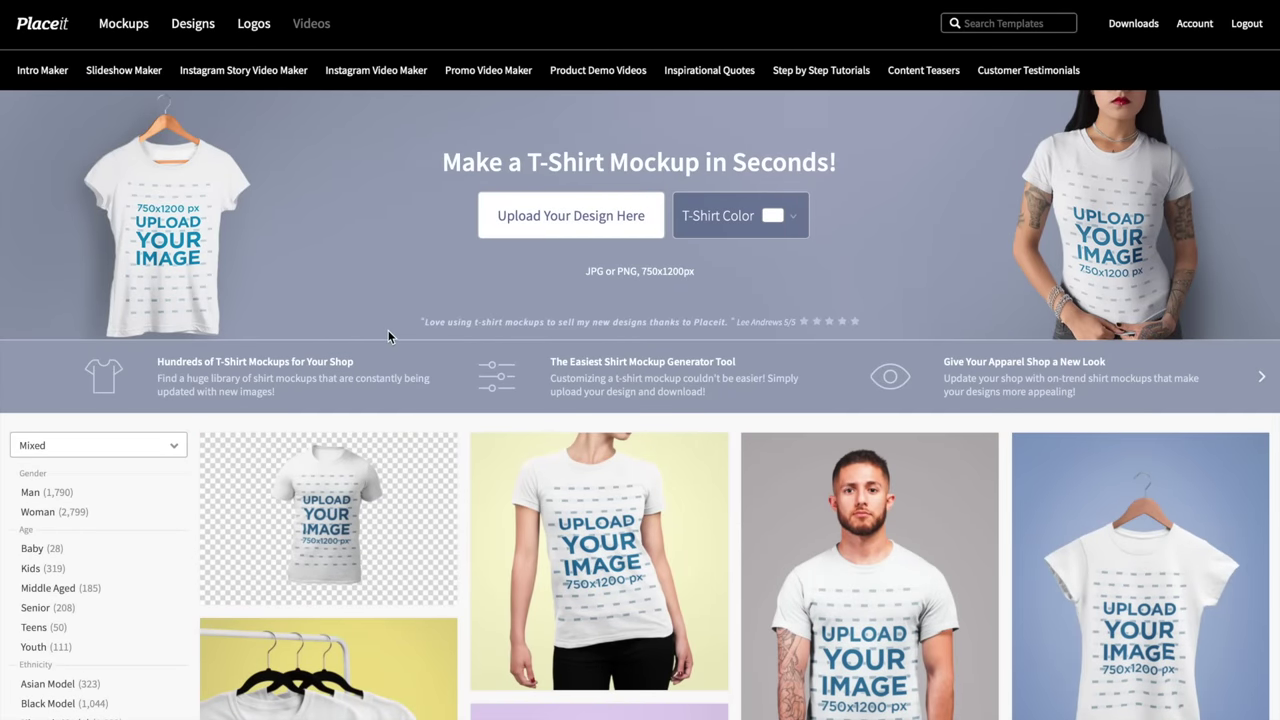